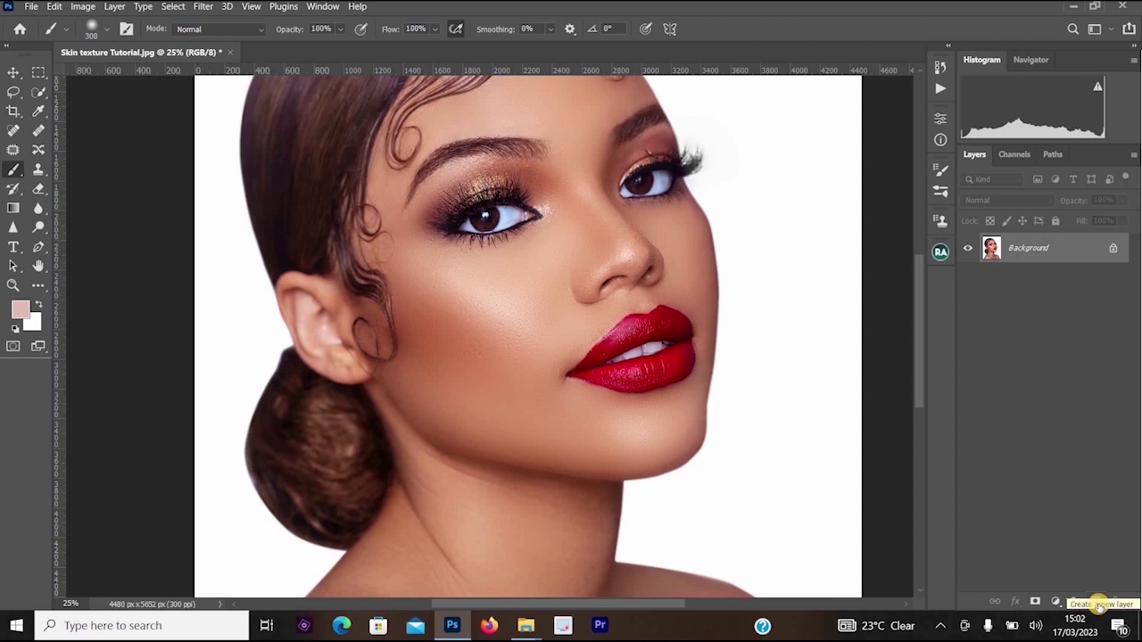
Create a new layer above the Background and fill it with 50% Gray in Normal mode at 100% opacity.
left_click(1100, 605)
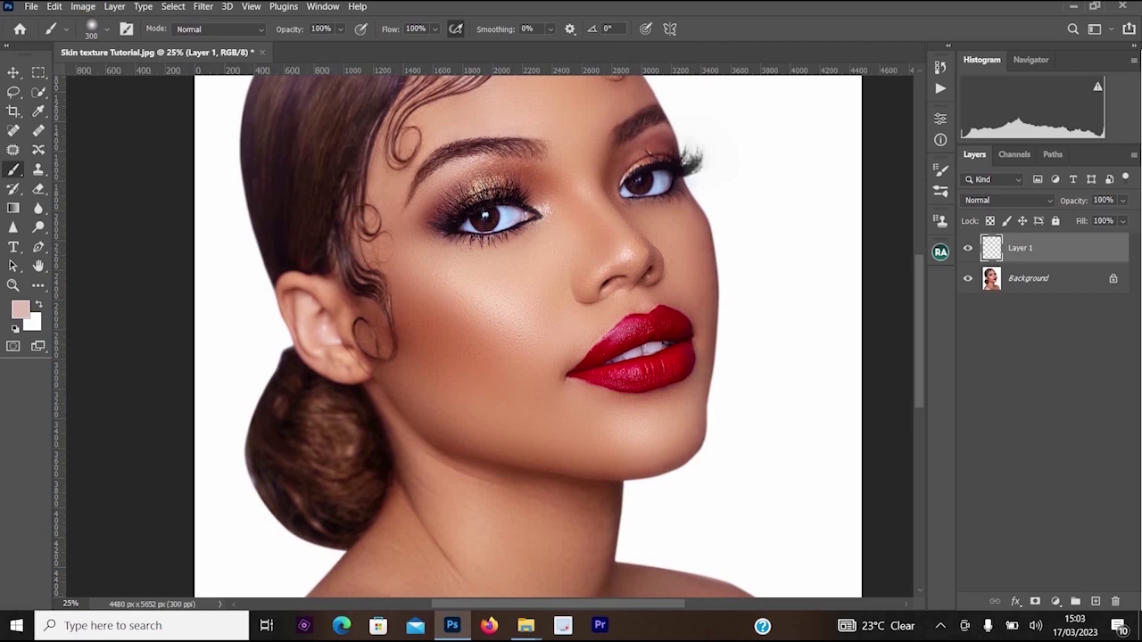
left_click(53, 7)
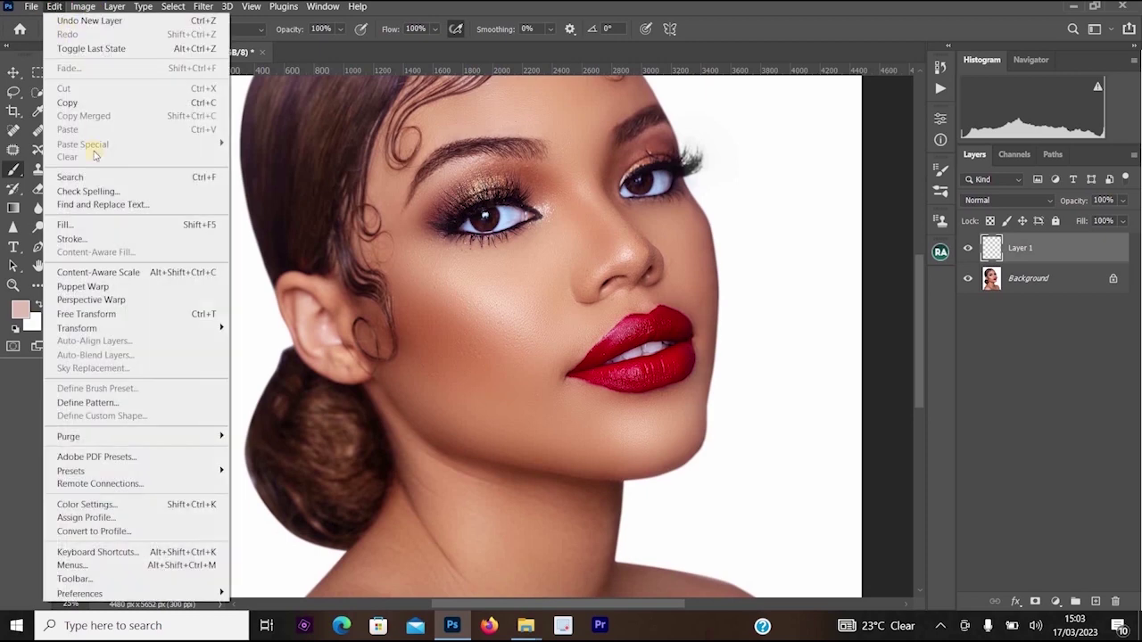
left_click(90, 225)
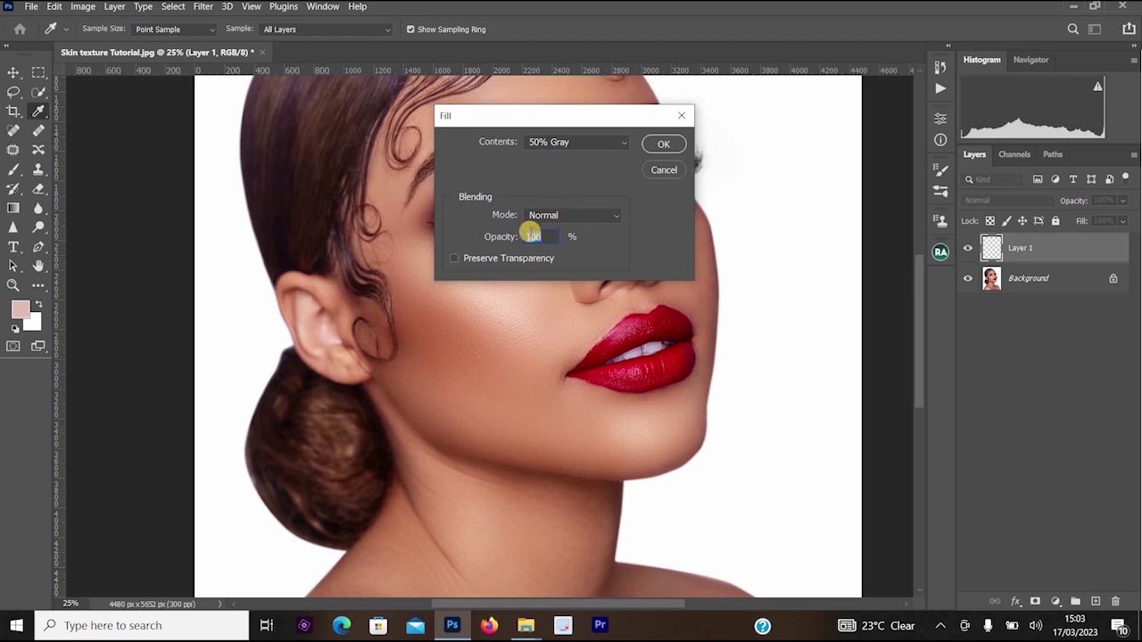
left_click(658, 146)
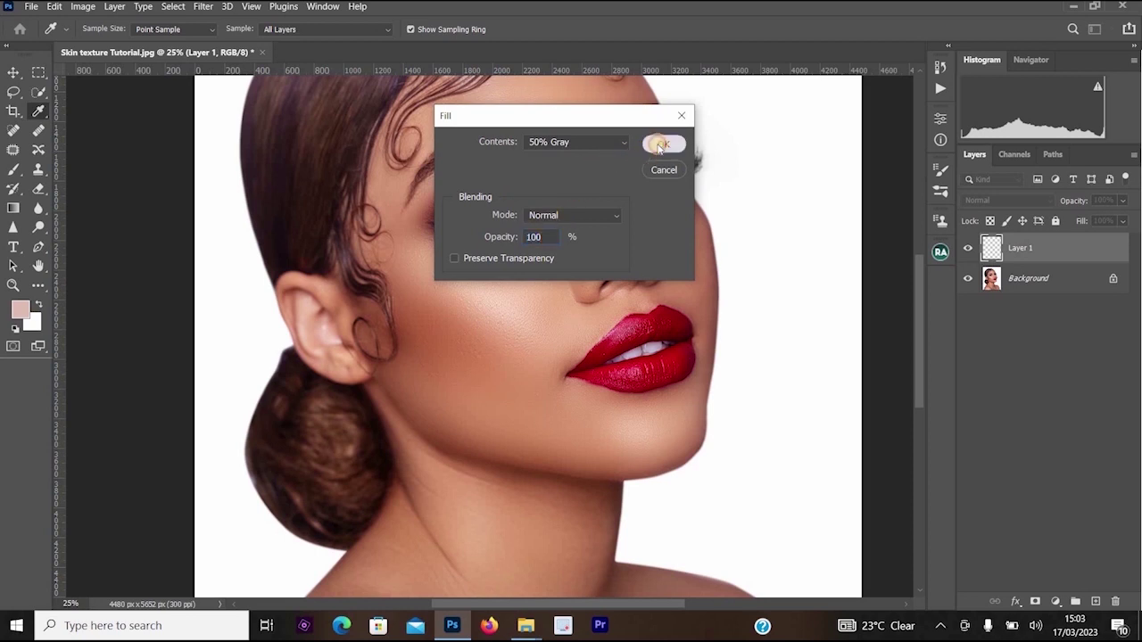
key("b")
Set the gray layer's blend mode to Overlay and convert the layer to a smart object.
left_click(980, 200)
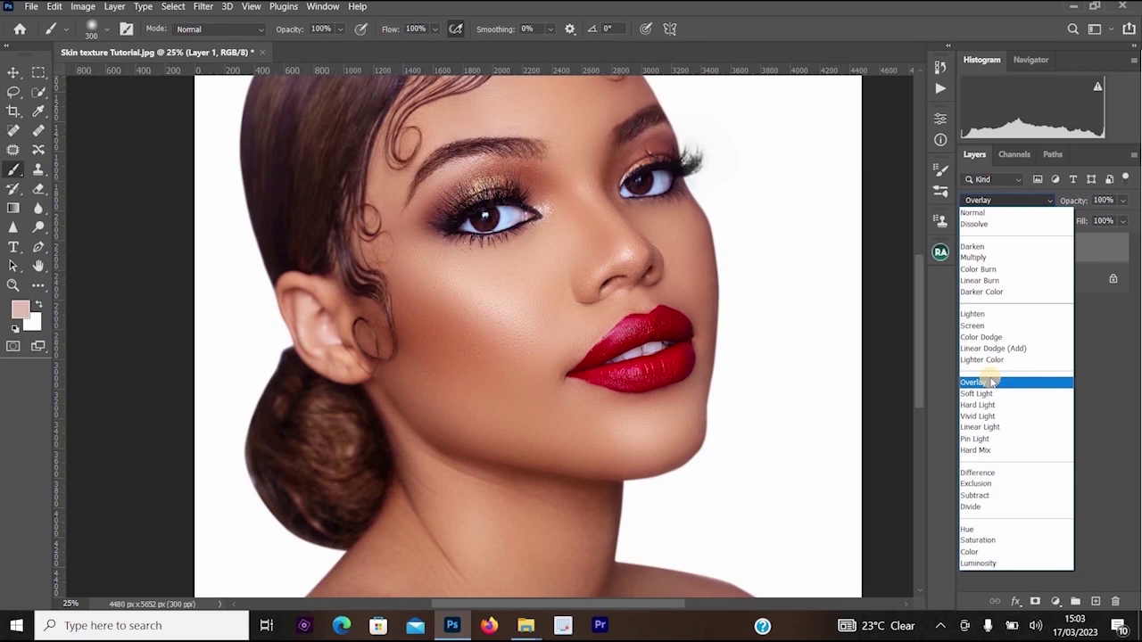
left_click(993, 382)
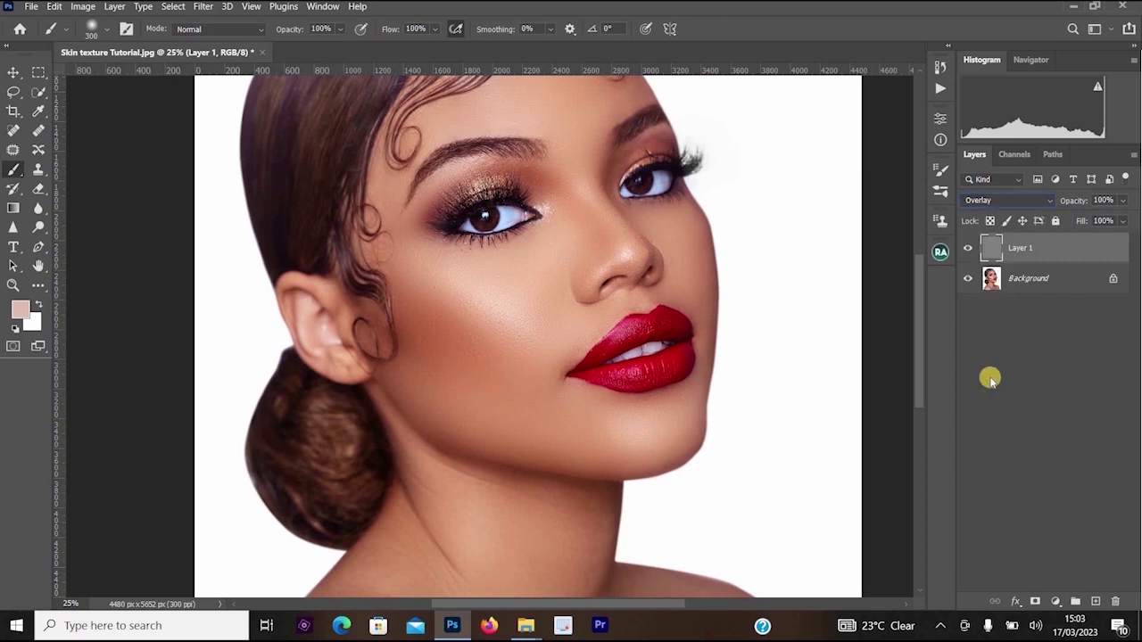
right_click(1044, 245)
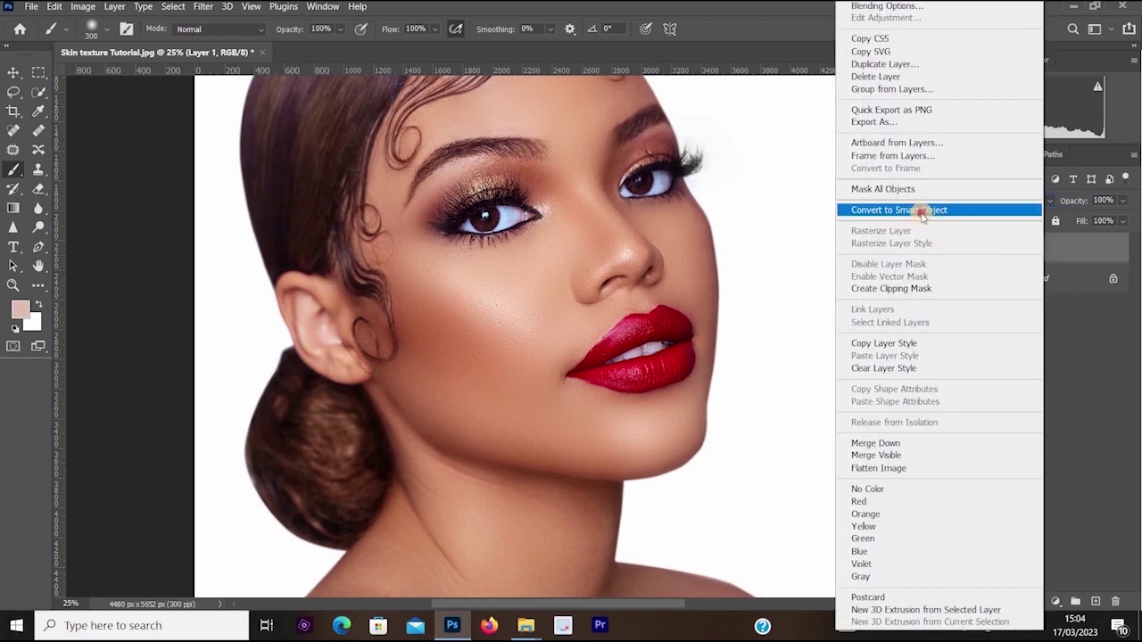
left_click(922, 212)
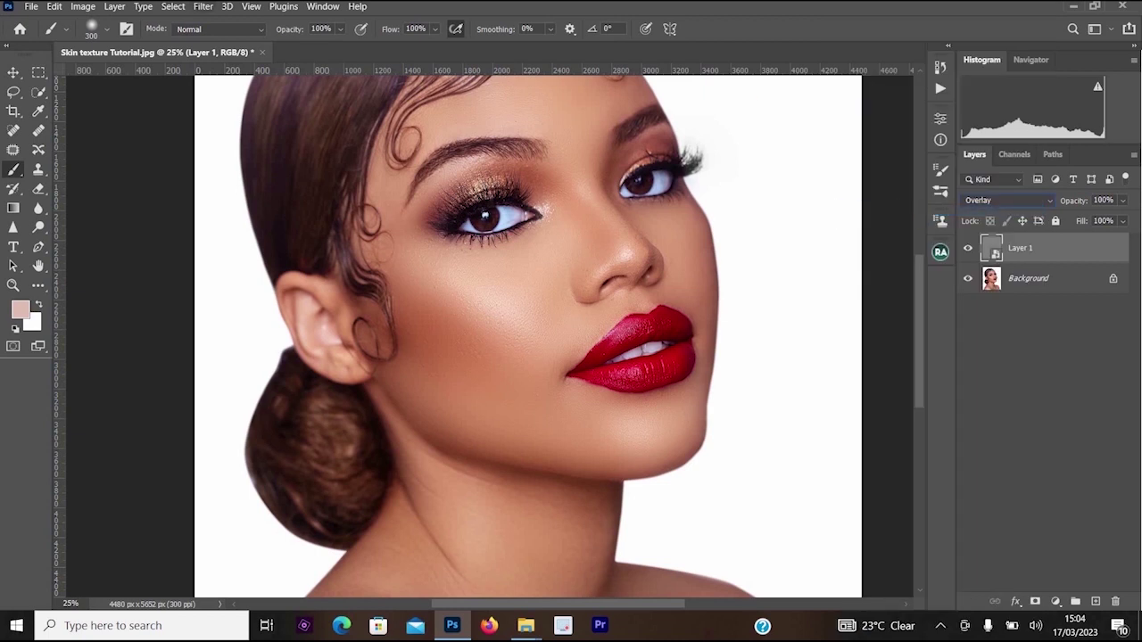
Apply the Add Noise filter to the gray layer with a 5% amount, Gaussian distribution and Monochromatic enabled.
left_click(201, 7)
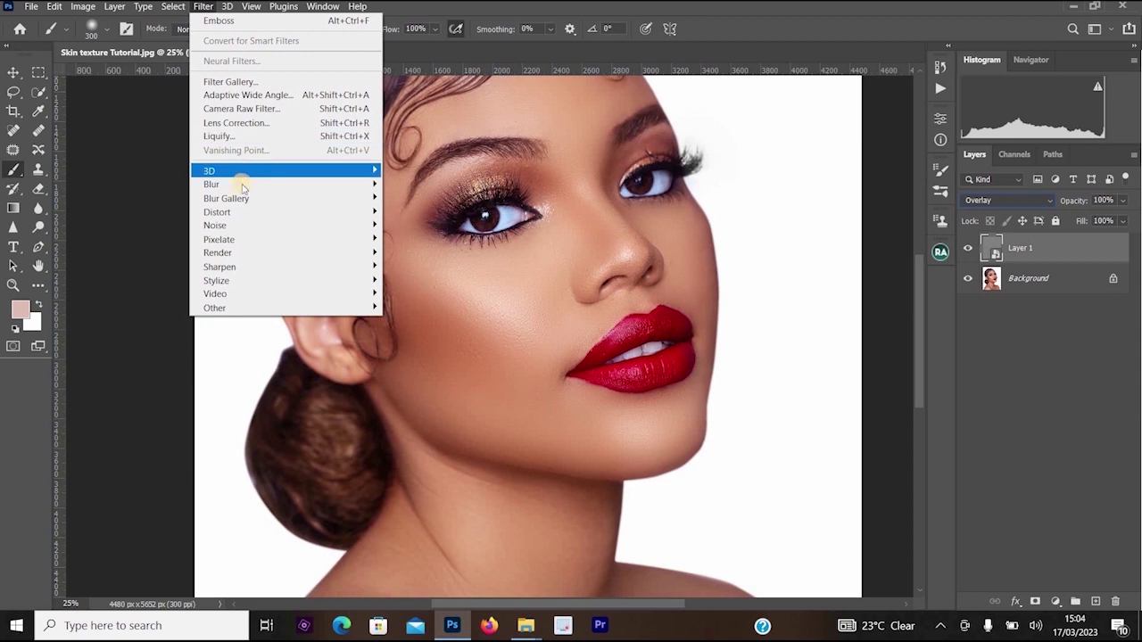
mouse_move(234, 225)
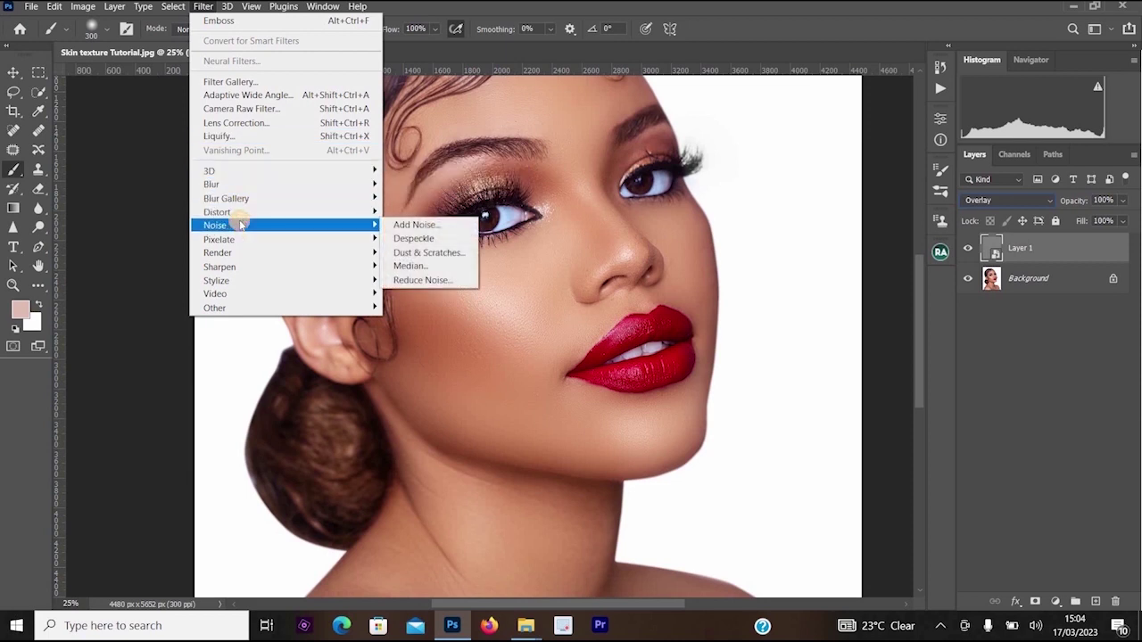
left_click(394, 224)
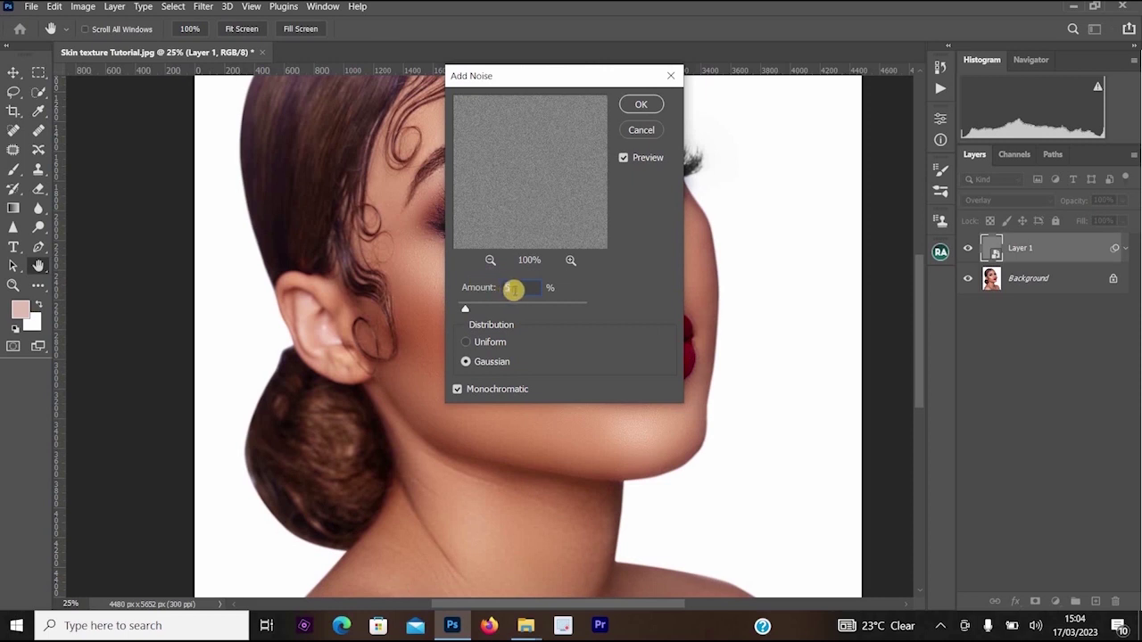
left_click(493, 365)
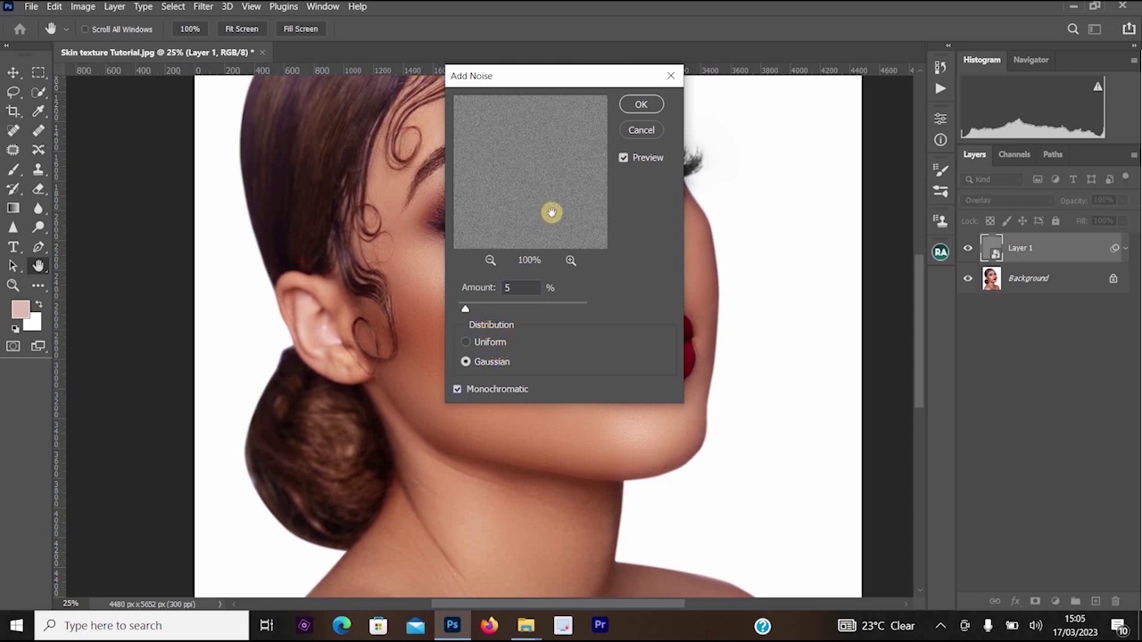
left_click(641, 104)
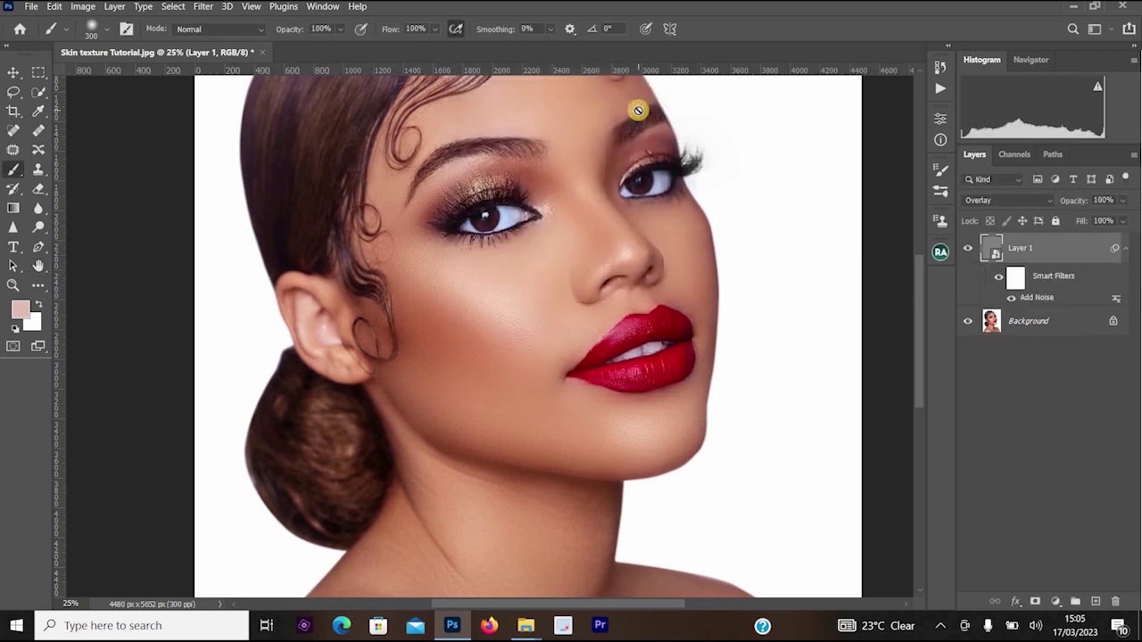
Change the noise layer's blend mode to Linear Light through its layer style blending options.
double_click(1078, 250)
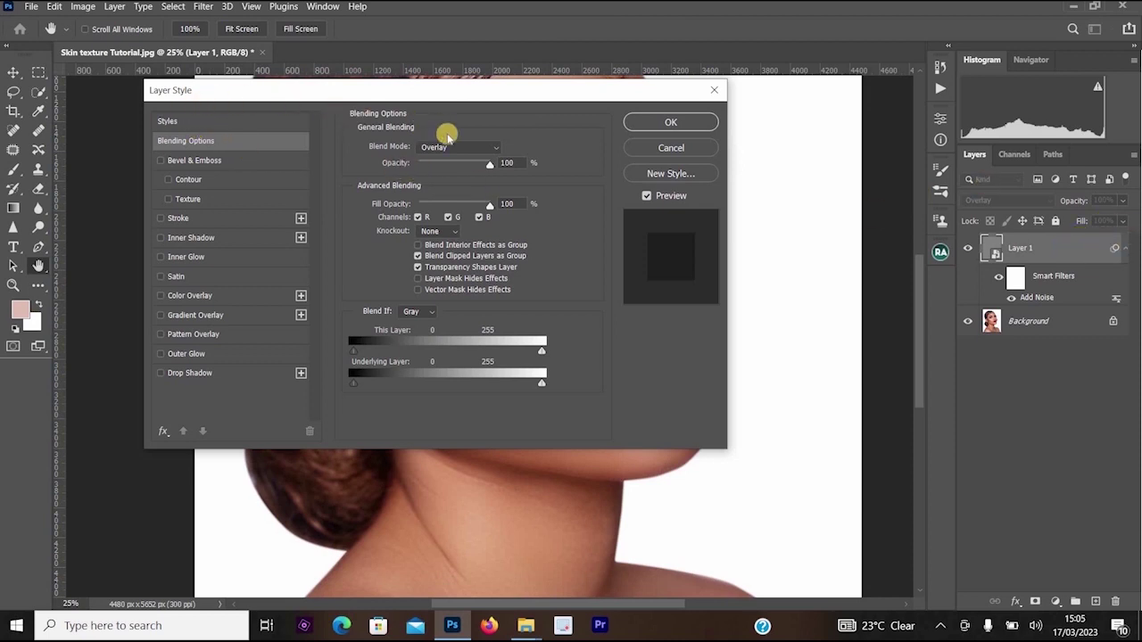
left_click(455, 150)
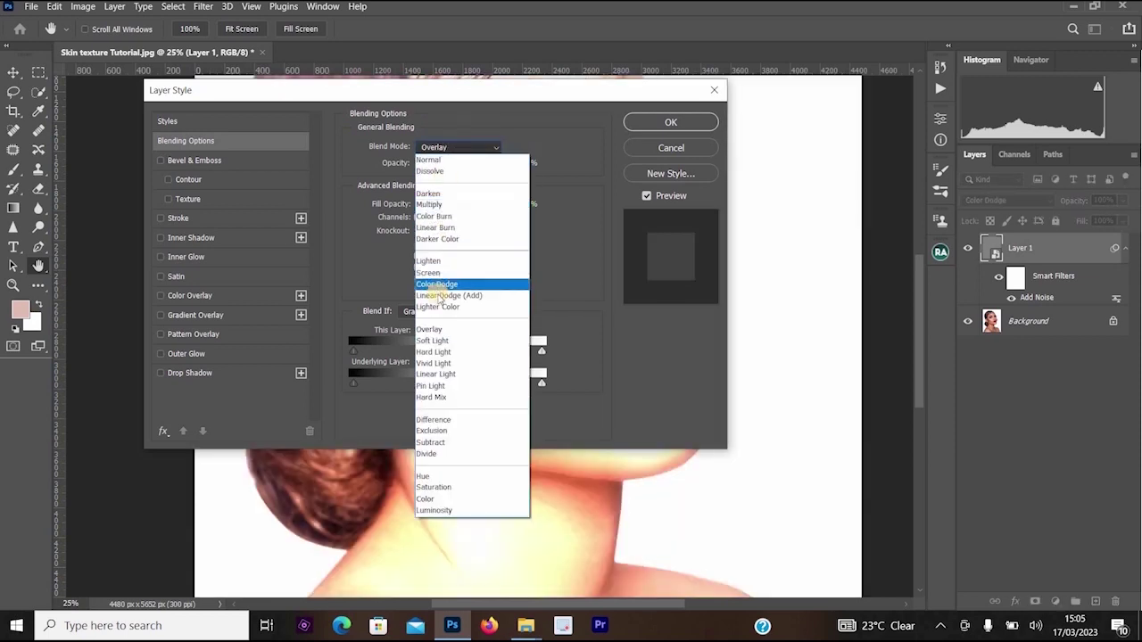
left_click(455, 375)
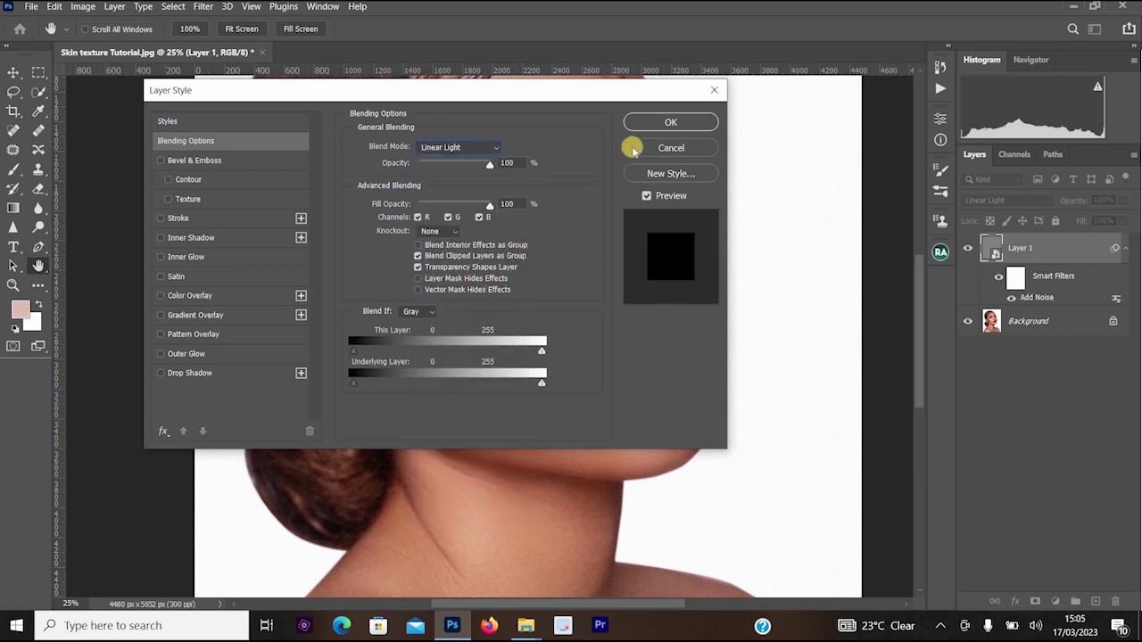
left_click(657, 125)
key("b")
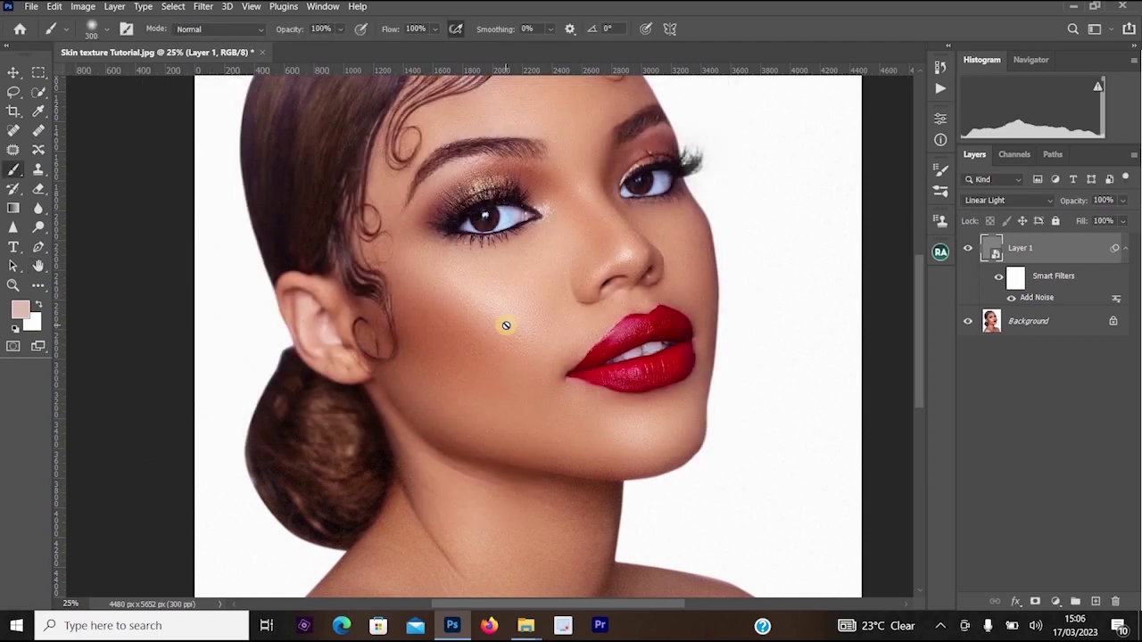
Examine the noise texture on the cheek up close and in the wider view of the face.
scroll(511, 300, "up", 2)
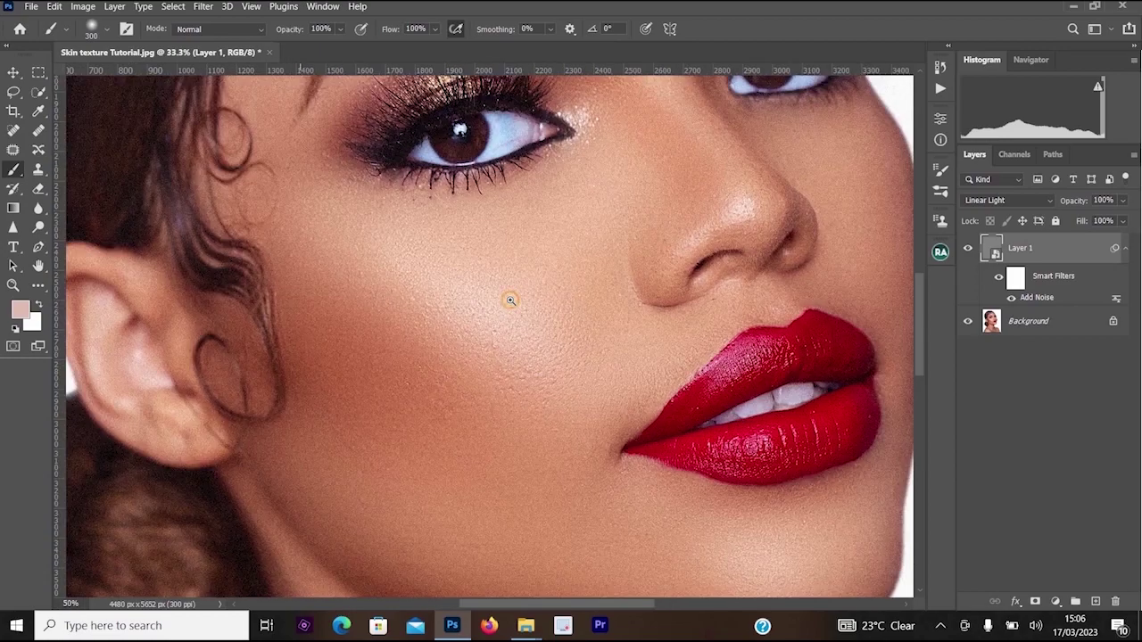
scroll(510, 300, "up", 2)
scroll(559, 219, "down", 1)
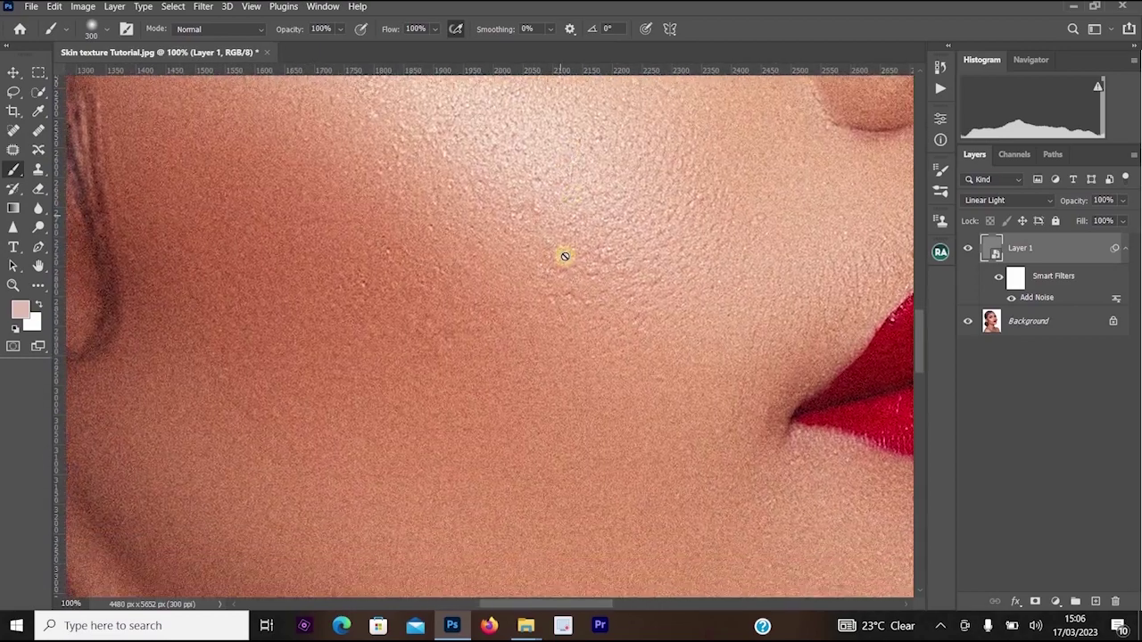
scroll(562, 262, "down", 1)
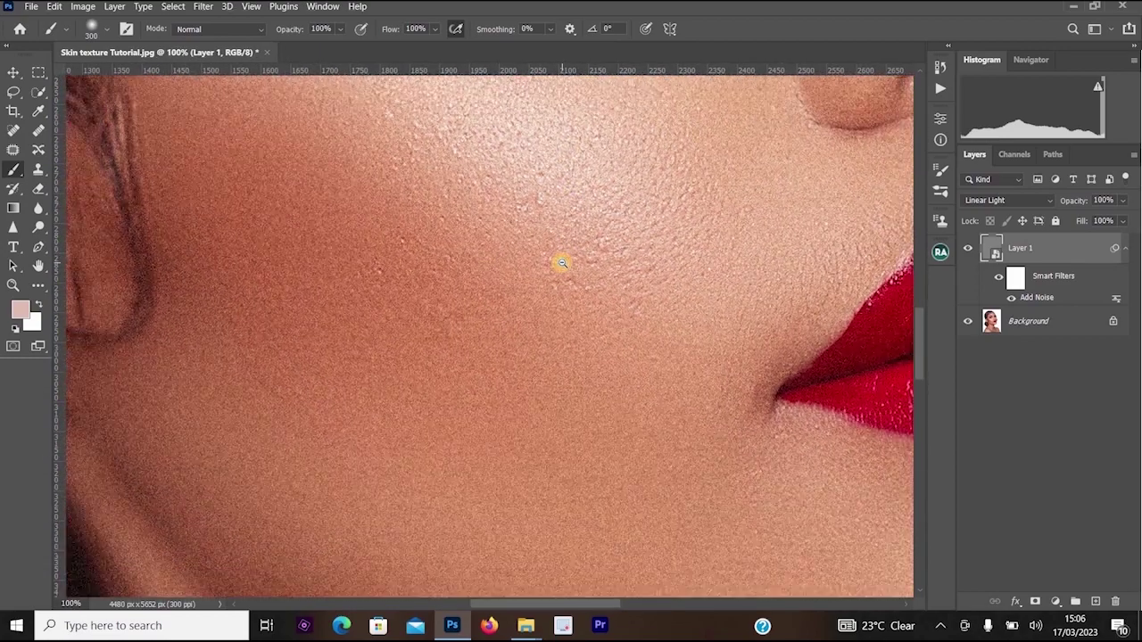
left_click(562, 263, "alt")
left_click(586, 254, "alt")
left_click_drag(530, 294, 484, 408)
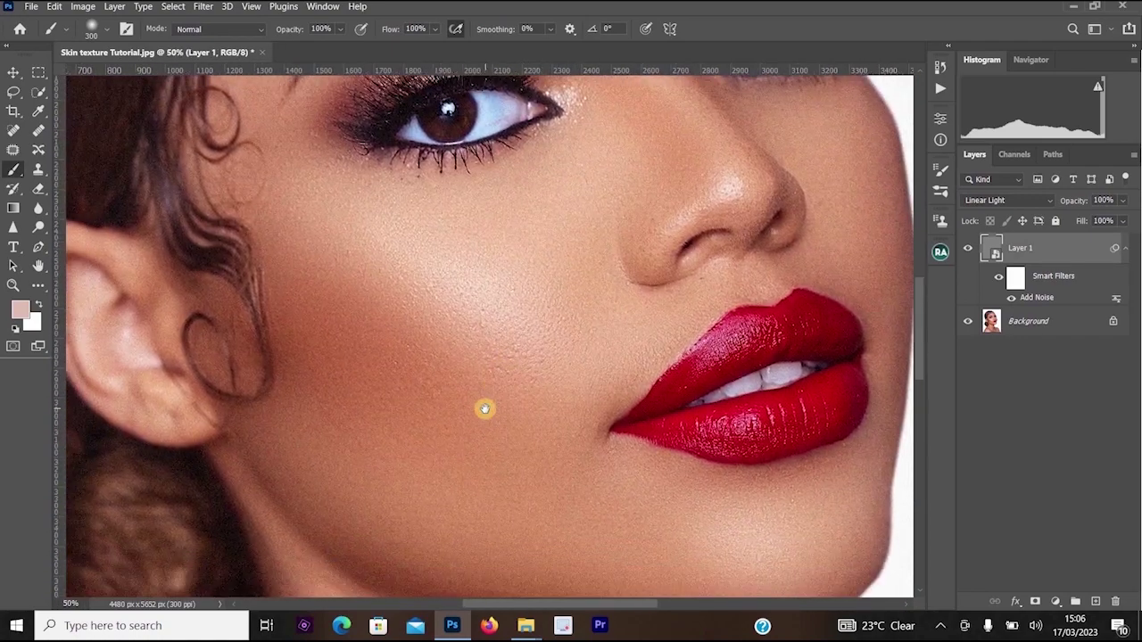
scroll(485, 409, "down", 2)
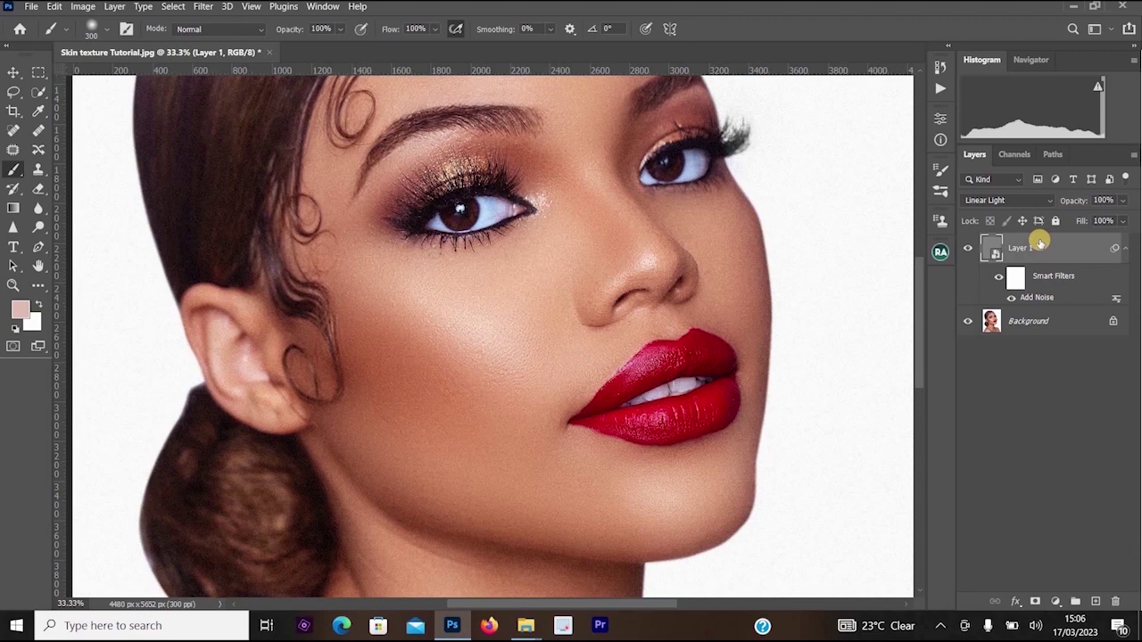
Apply the Emboss filter to the noise layer with a 34° angle, 11-pixel height and 89% amount.
left_click(201, 6)
mouse_move(307, 280)
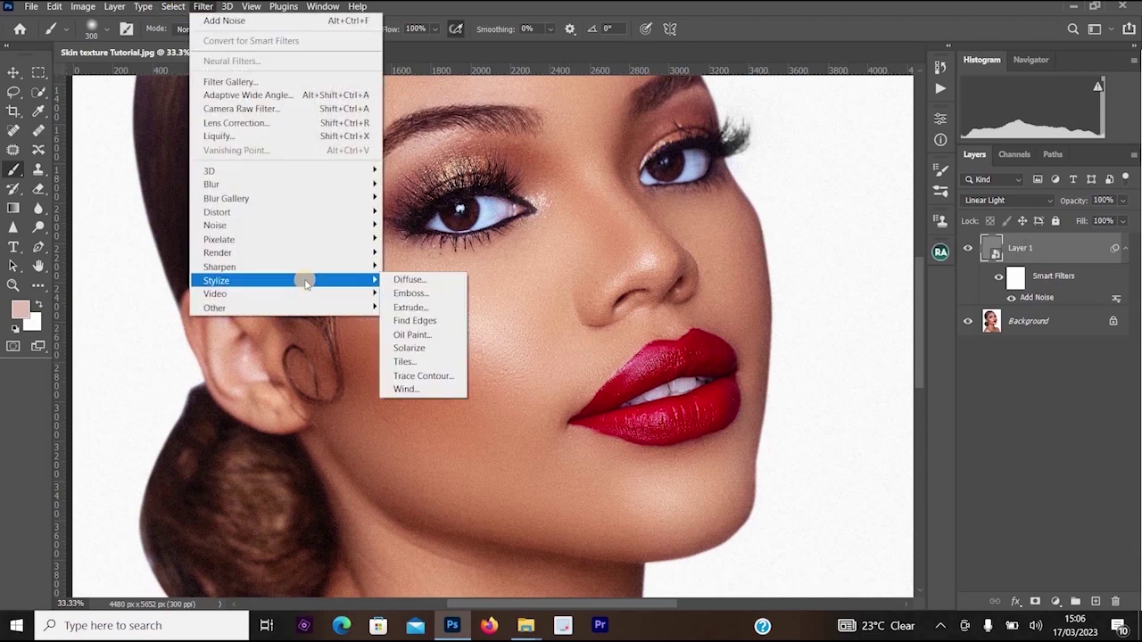
left_click(406, 293)
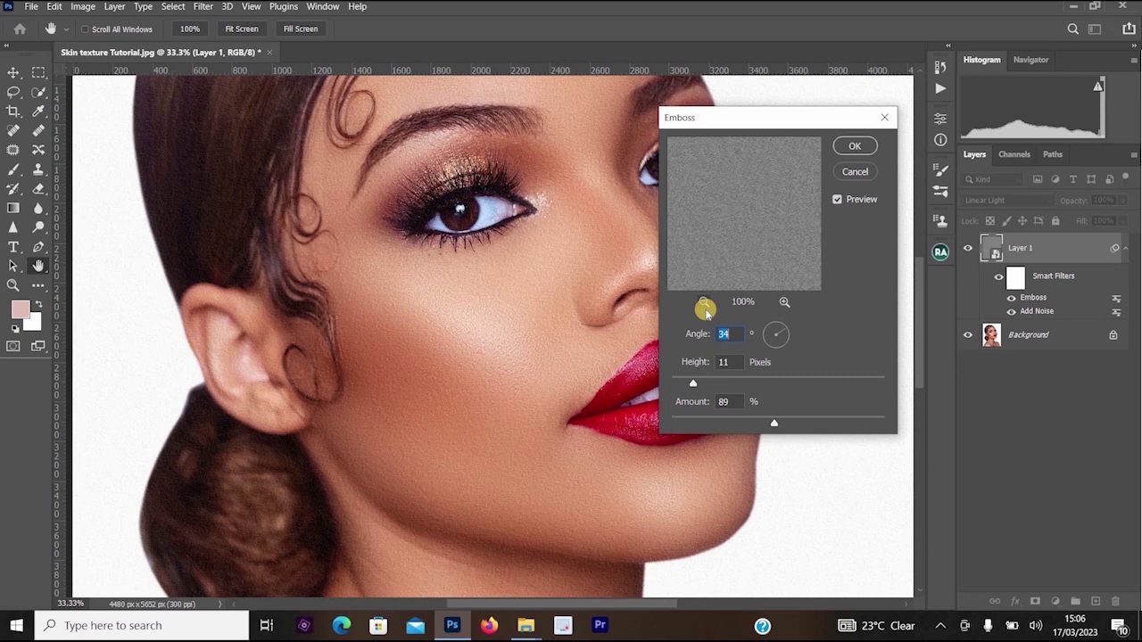
left_click_drag(740, 116, 849, 122)
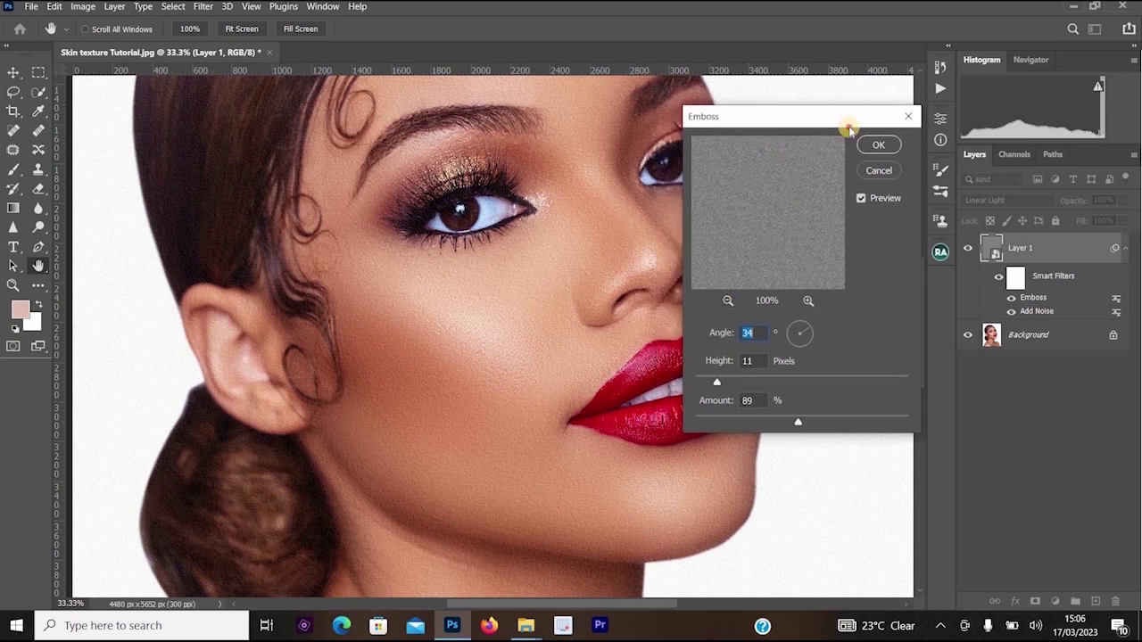
left_click(659, 168)
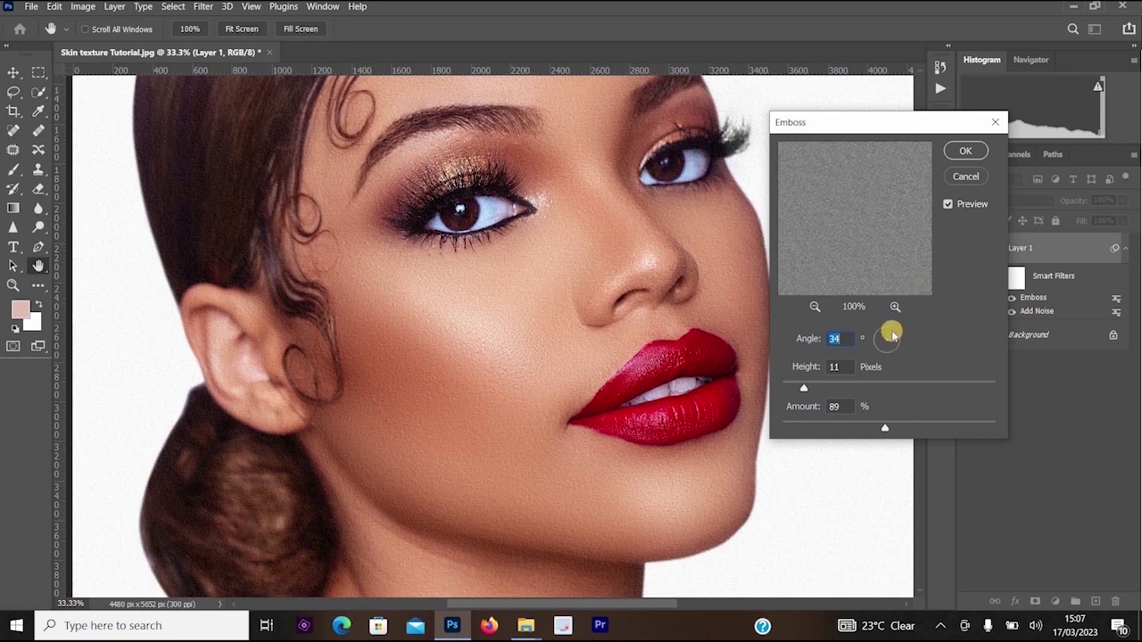
left_click_drag(893, 326, 899, 335)
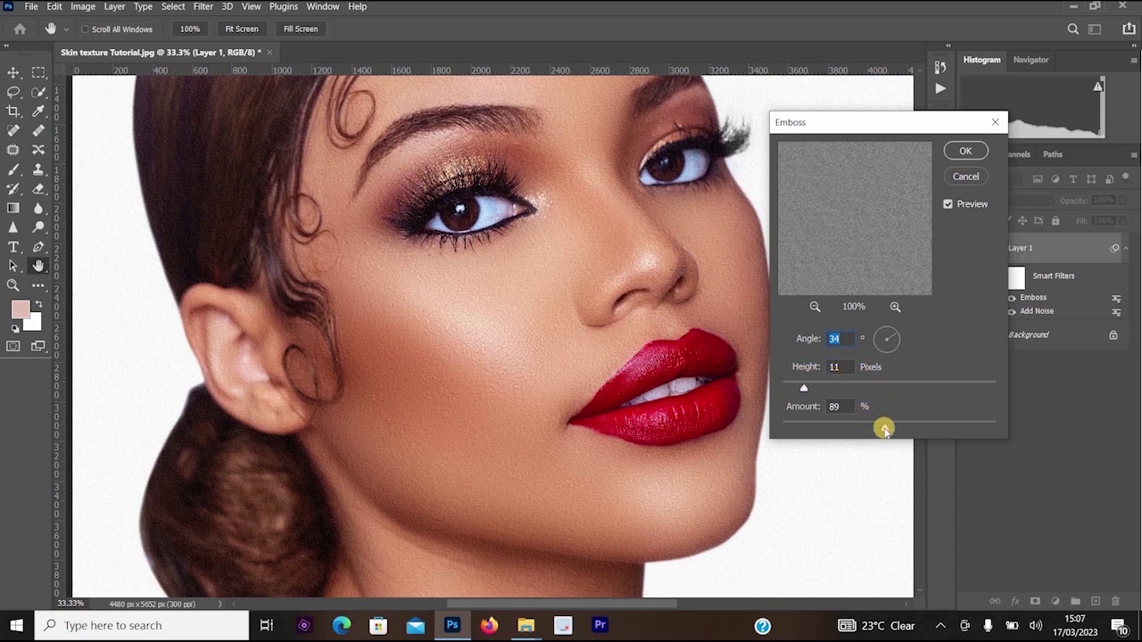
left_click_drag(886, 430, 888, 430)
left_click(973, 152)
key("b")
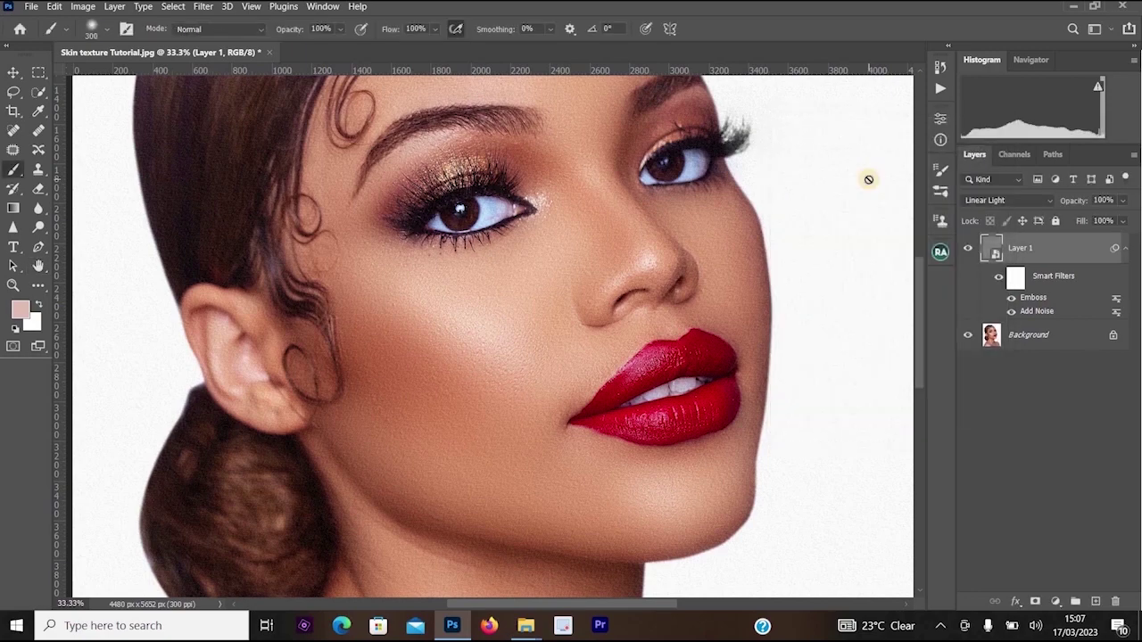
Soften the embossed noise layer with a Gaussian Blur of 1 pixel radius.
left_click(203, 6)
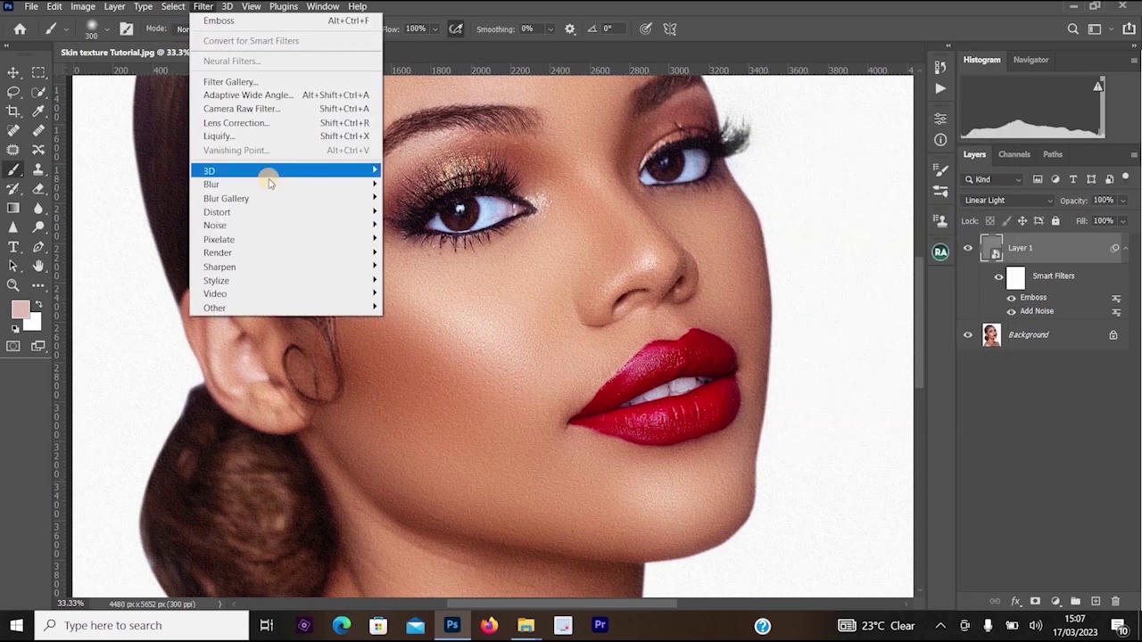
mouse_move(294, 184)
left_click(454, 239)
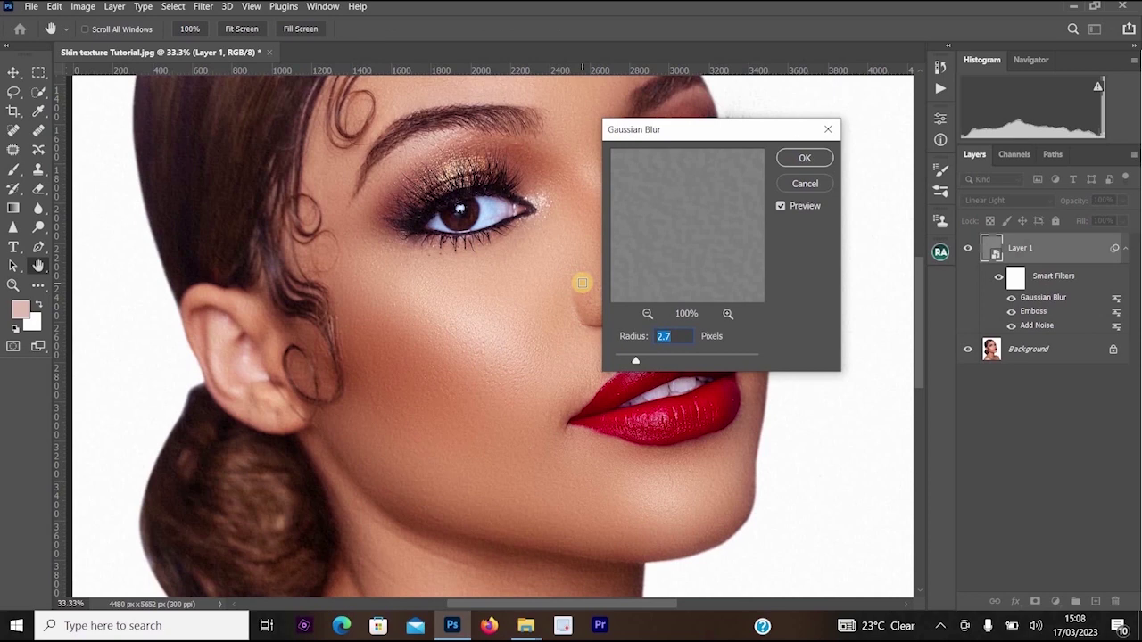
type("1")
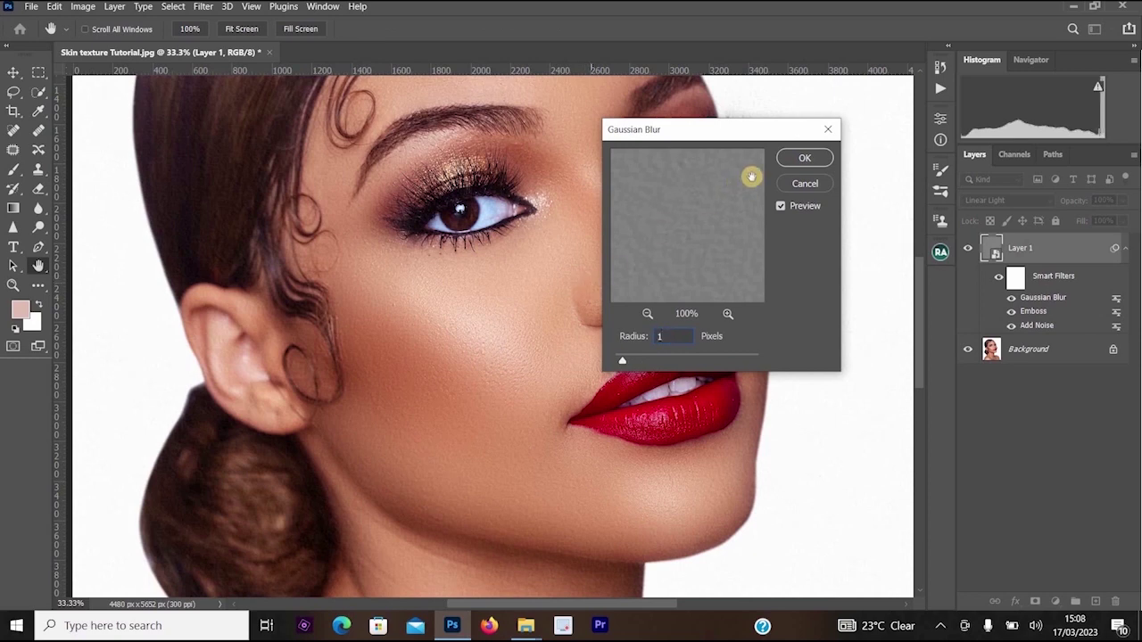
left_click(807, 159)
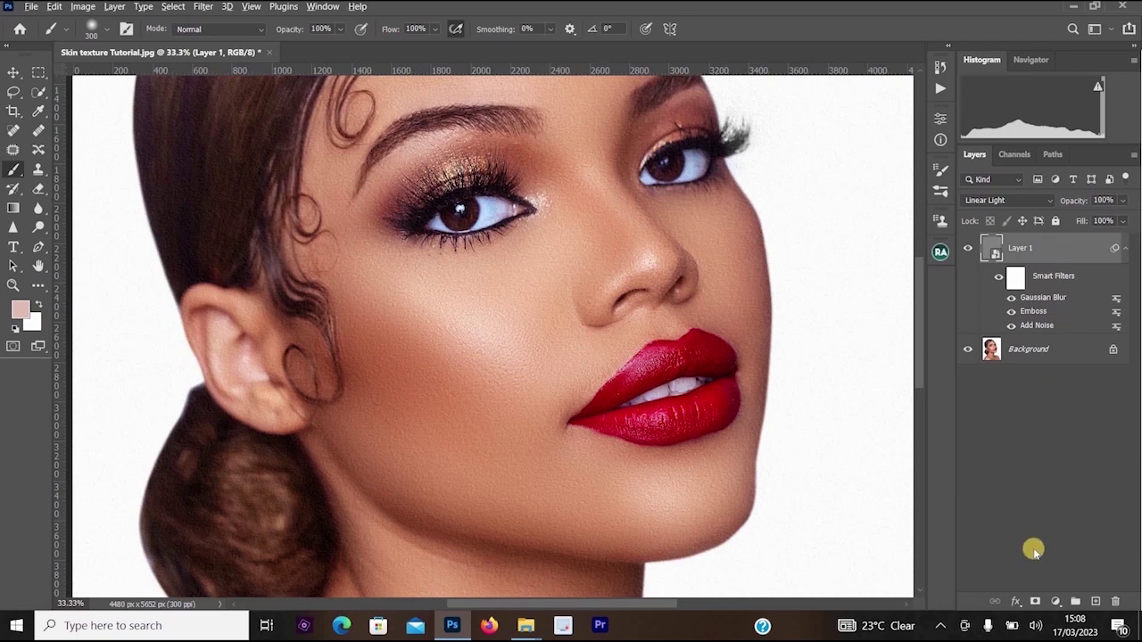
Hide the texture layer with a black layer mask and paint white on the mask over the cheek.
left_click(1033, 602, "alt")
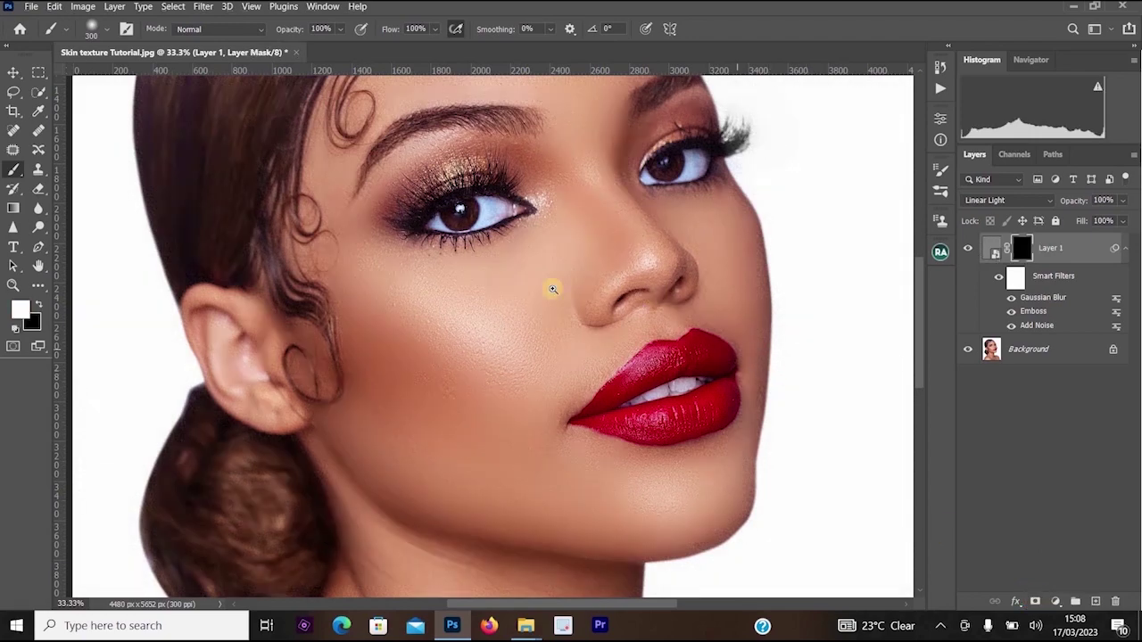
left_click(519, 289, "ctrl")
left_click(519, 290, "ctrl")
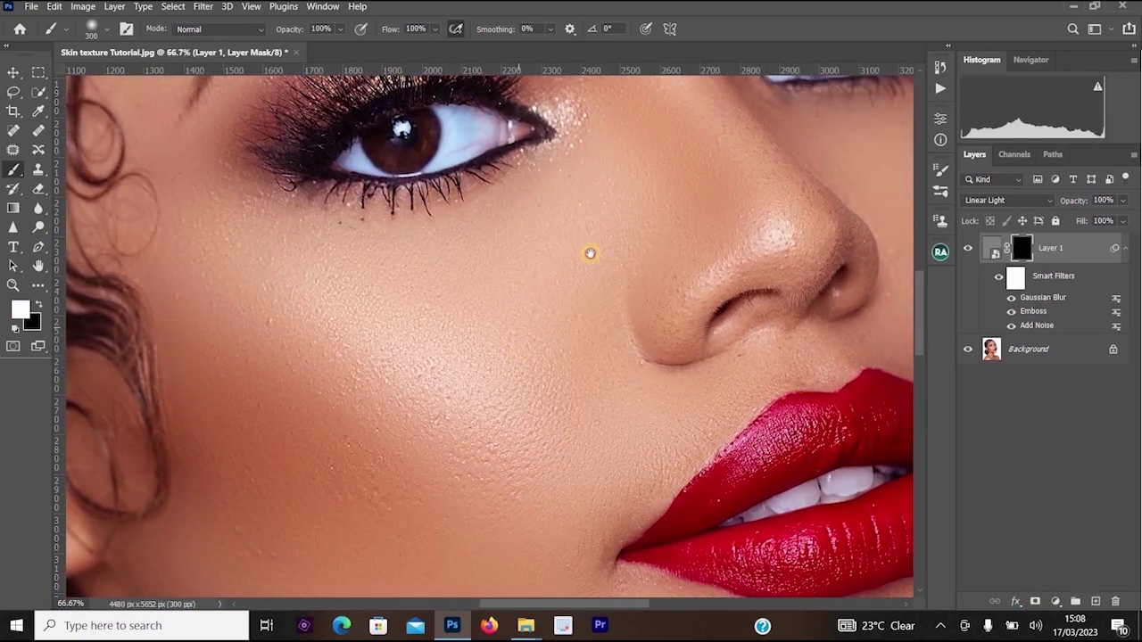
left_click_drag(502, 373, 594, 262)
left_click(599, 266, "ctrl")
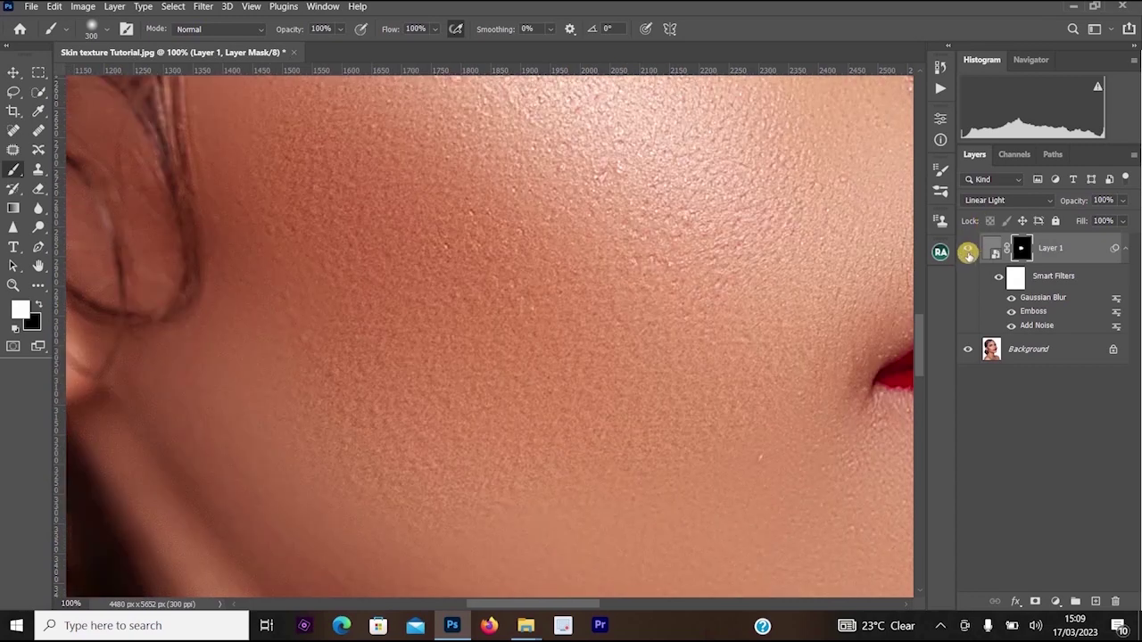
Compare the cheek with and without the texture layer, and paint white on its mask over the rest of the face and forehead.
left_click(968, 252)
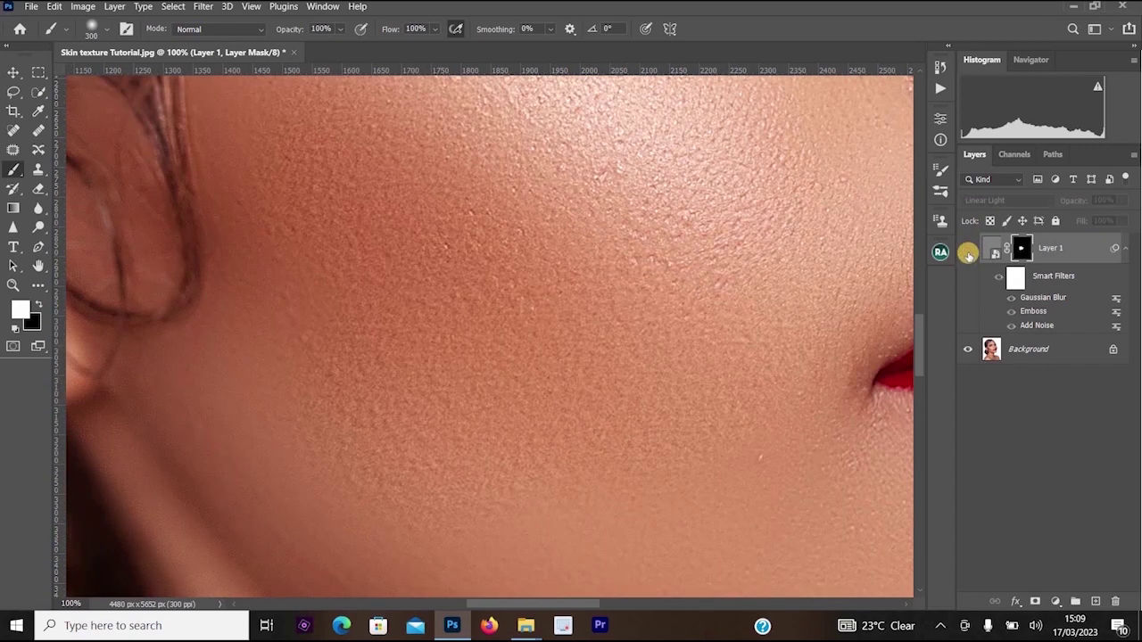
left_click(968, 250)
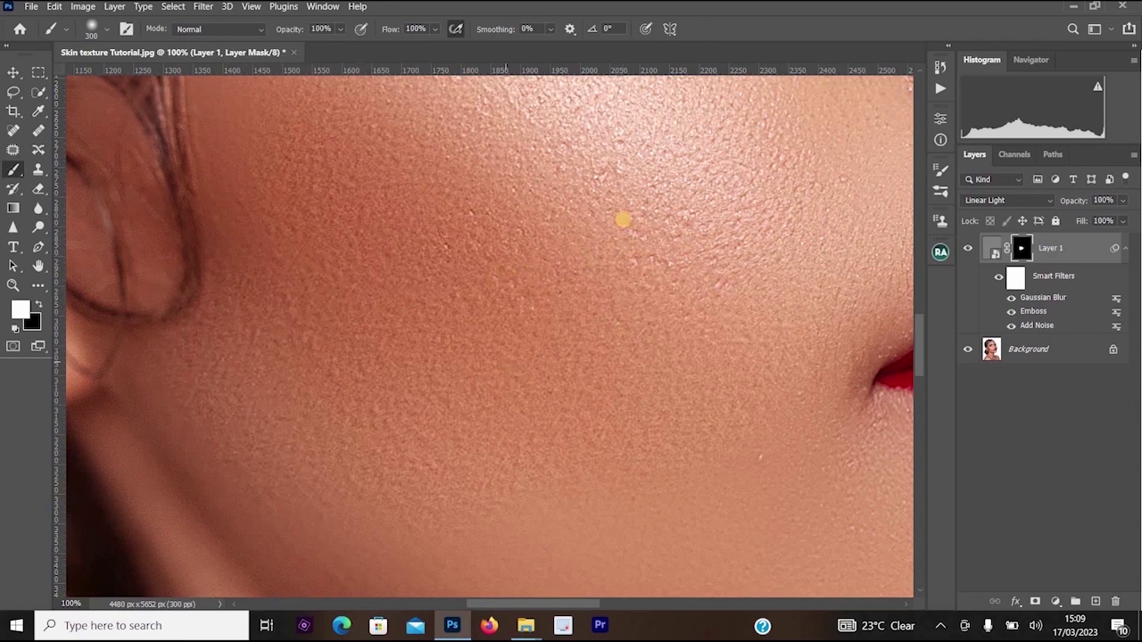
left_click(663, 187, "alt")
left_click(664, 187, "alt")
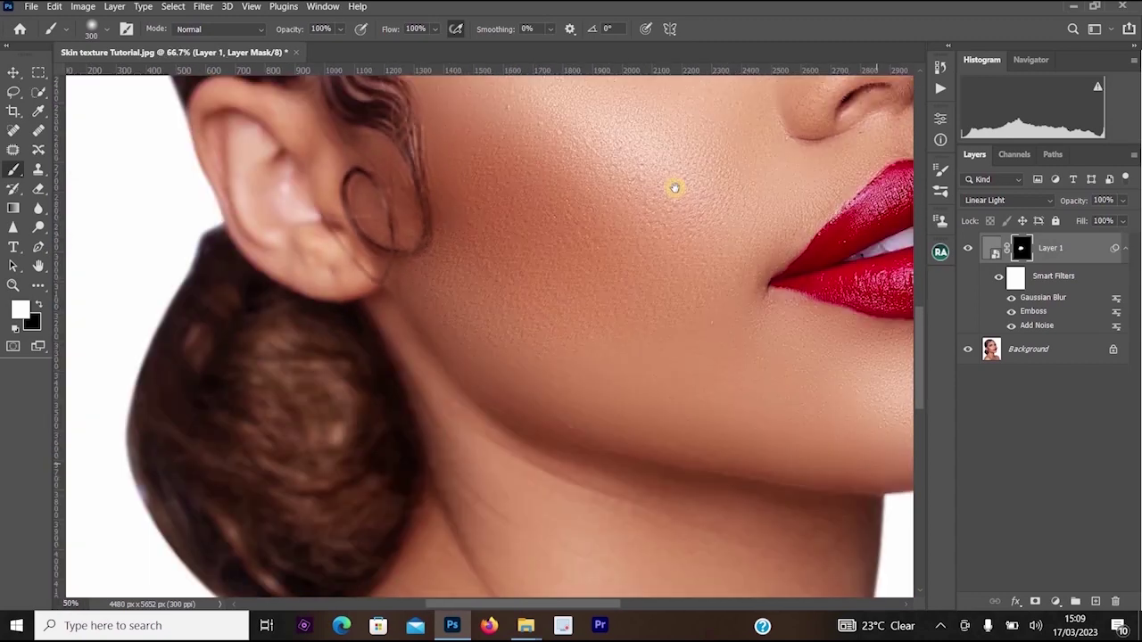
left_click_drag(675, 189, 681, 306)
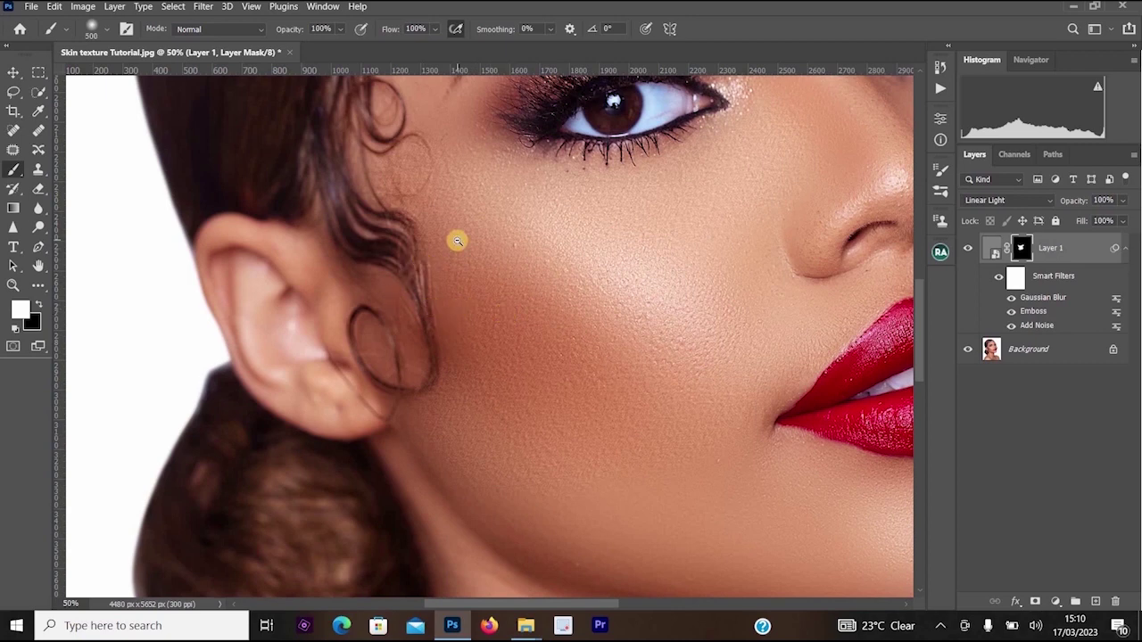
left_click(457, 241, "alt")
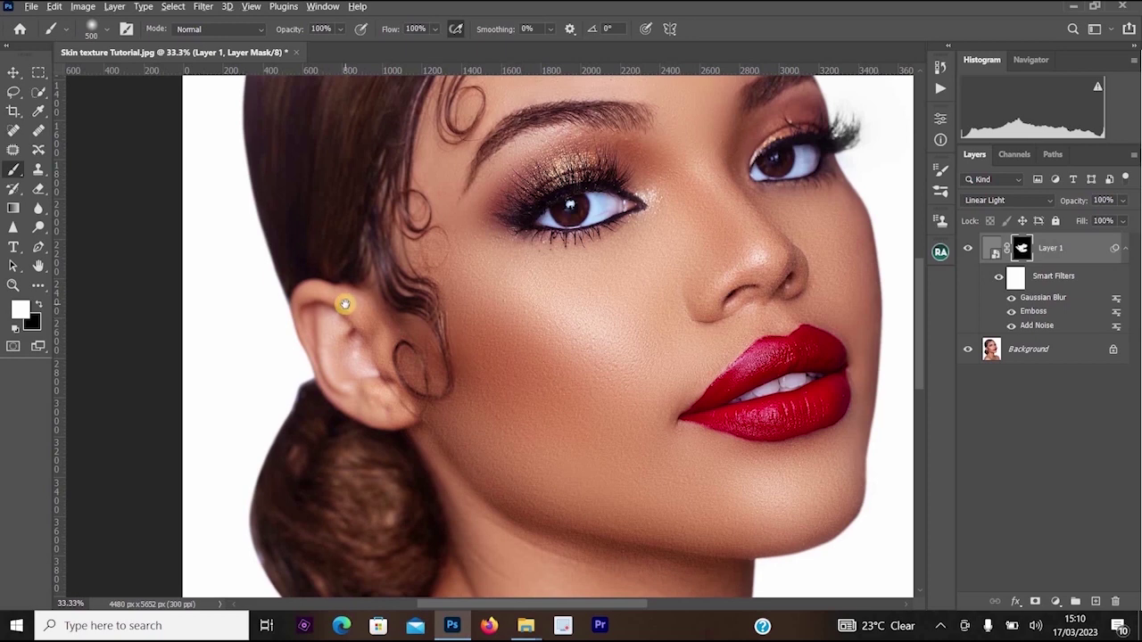
scroll(382, 415, "up", 3)
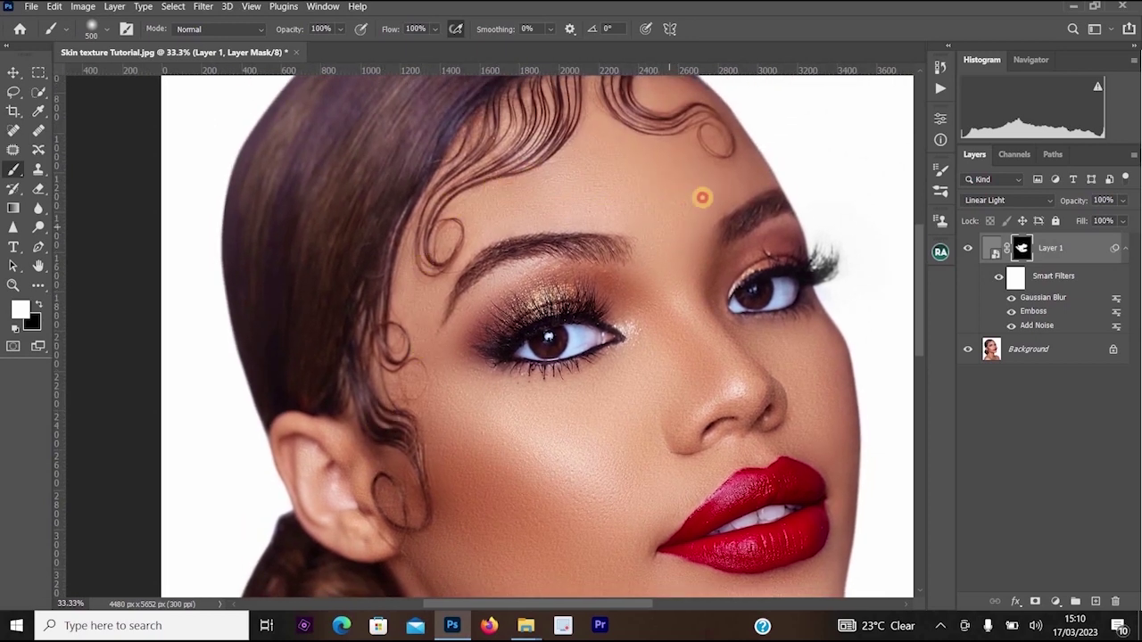
scroll(701, 378, "up", 1)
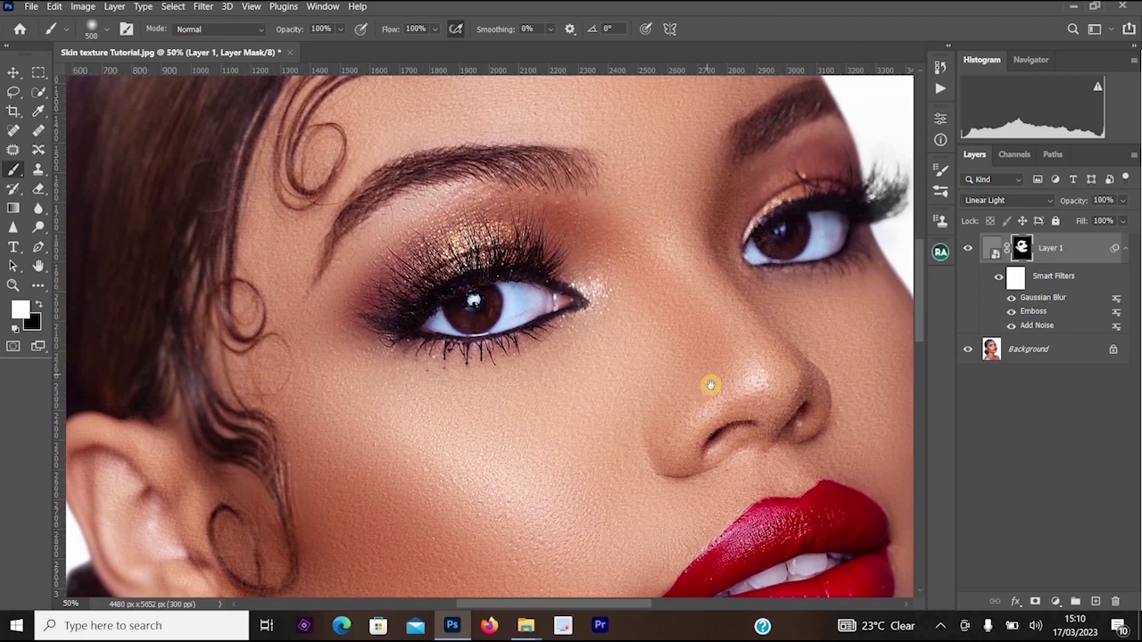
Paint white on the texture layer's mask over the neck, shoulders and chest.
scroll(711, 385, "down", 1)
scroll(727, 285, "down", 5)
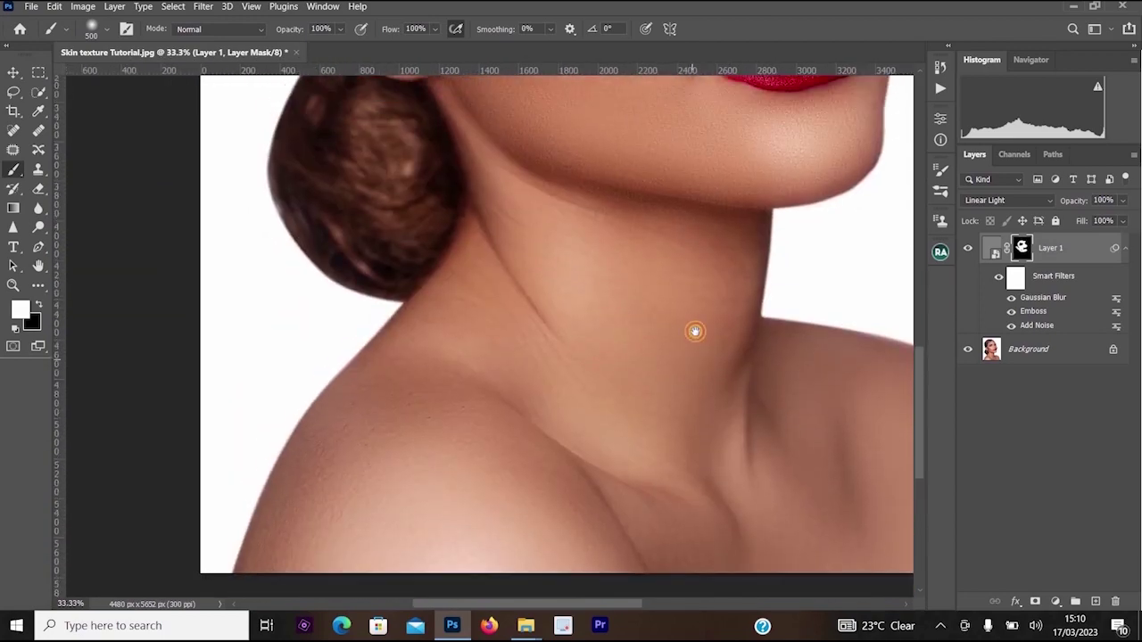
mouse_move(695, 331)
left_mouse_down()
mouse_move(677, 294)
mouse_move(572, 294)
mouse_move(592, 318)
mouse_move(530, 267)
mouse_move(543, 375)
mouse_move(577, 374)
mouse_move(641, 285)
mouse_move(686, 356)
mouse_move(711, 458)
mouse_move(671, 472)
mouse_move(667, 489)
mouse_move(679, 475)
mouse_move(600, 389)
mouse_move(492, 326)
left_mouse_up()
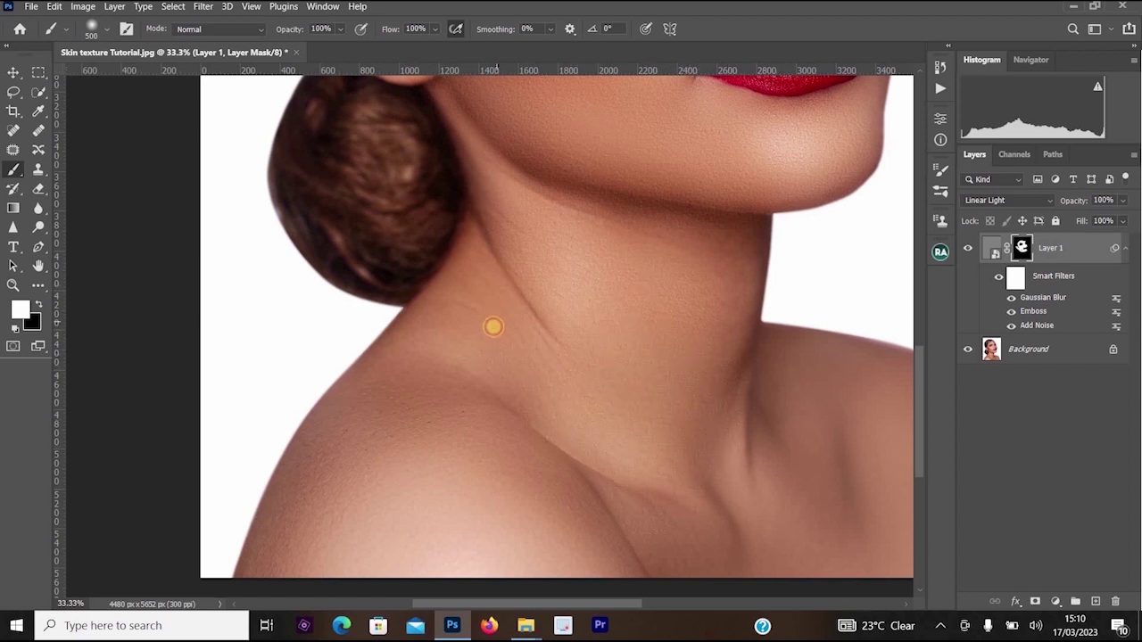
mouse_move(417, 377)
left_mouse_down()
mouse_move(321, 555)
mouse_move(445, 439)
mouse_move(541, 416)
left_mouse_up()
left_click(541, 417, "ctrl")
key("ctrl+plus")
key("ctrl+plus")
scroll(560, 288, "down", 3)
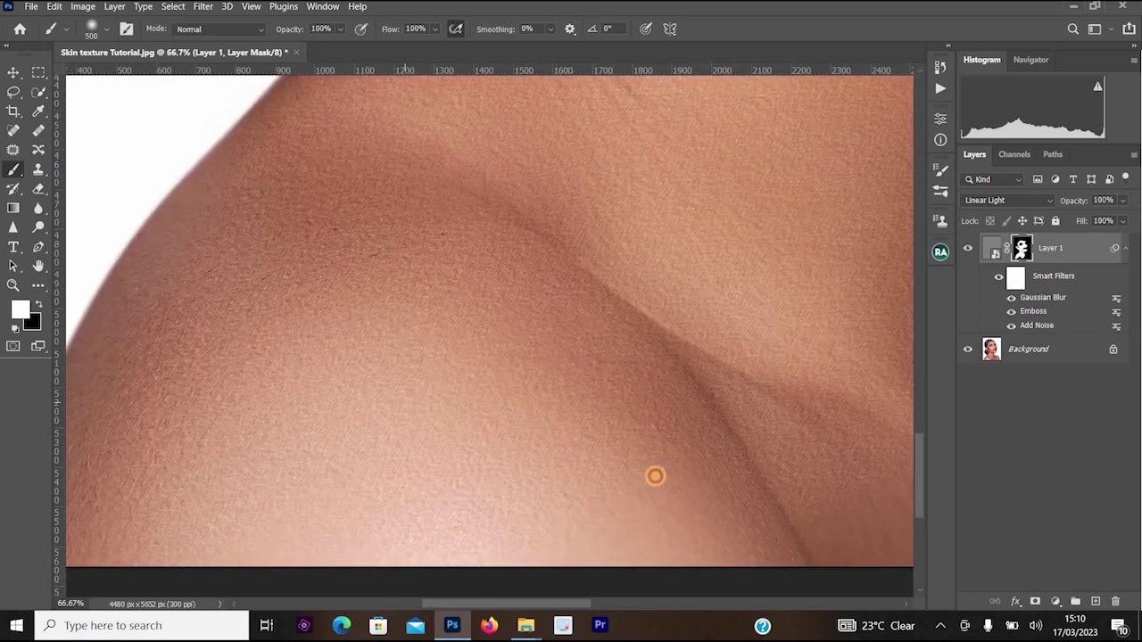
left_click(773, 262, "alt")
left_click_drag(786, 273, 438, 293)
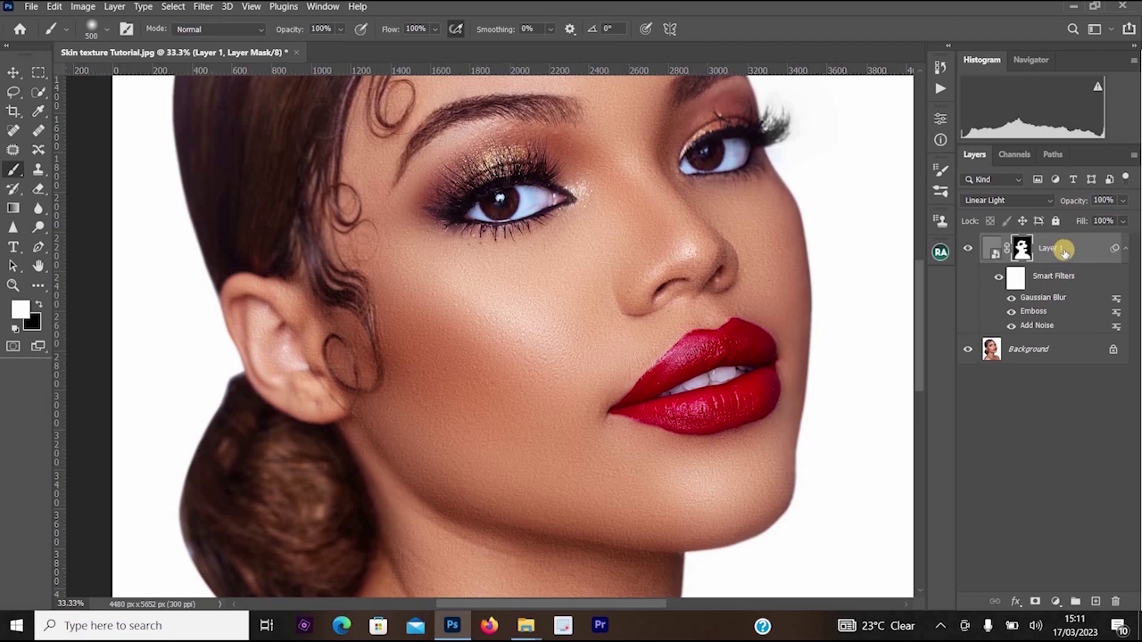
Open the texture layer's opacity slider and examine the texture on the face, neck and shoulders at different magnifications.
left_click(1113, 203)
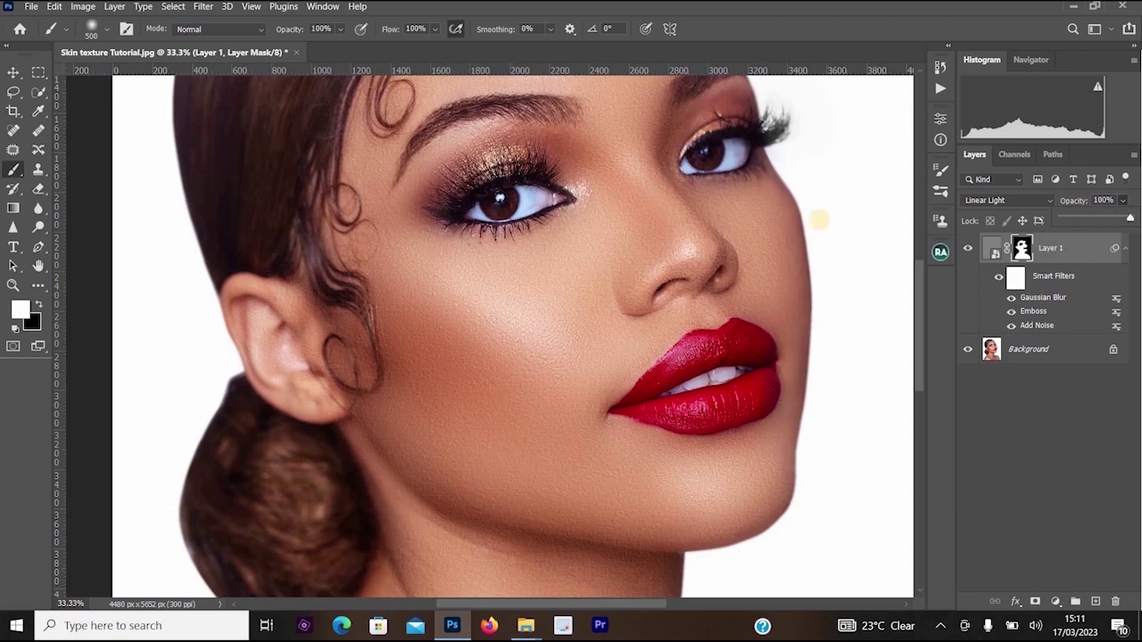
scroll(666, 250, "up", 1)
left_click_drag(604, 337, 652, 240)
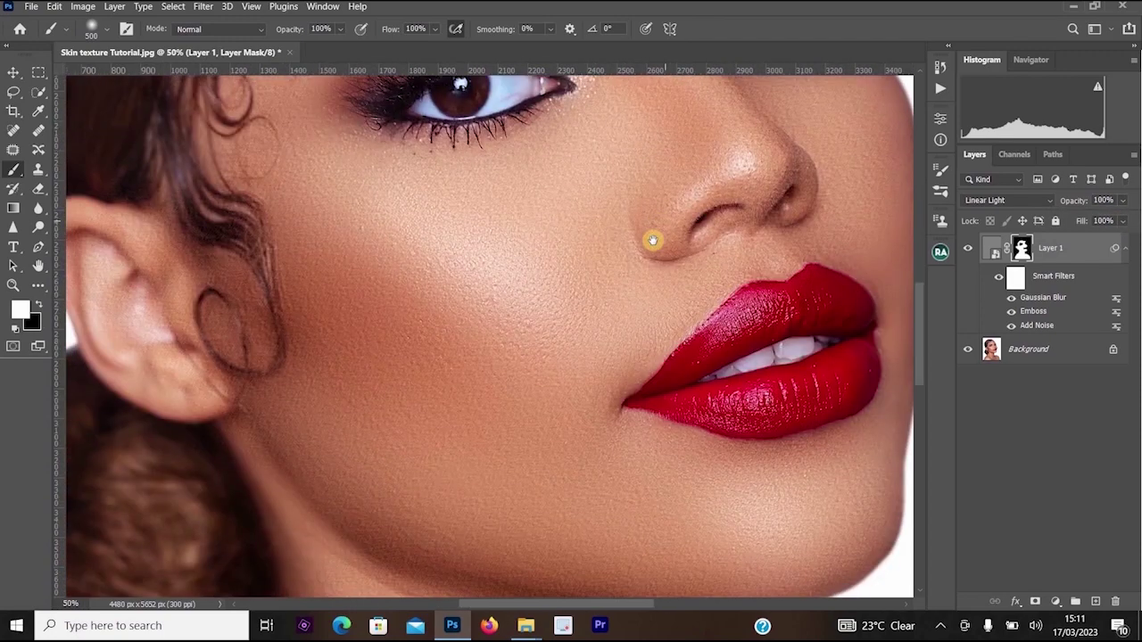
scroll(653, 238, "up", 1)
scroll(677, 217, "down", 3)
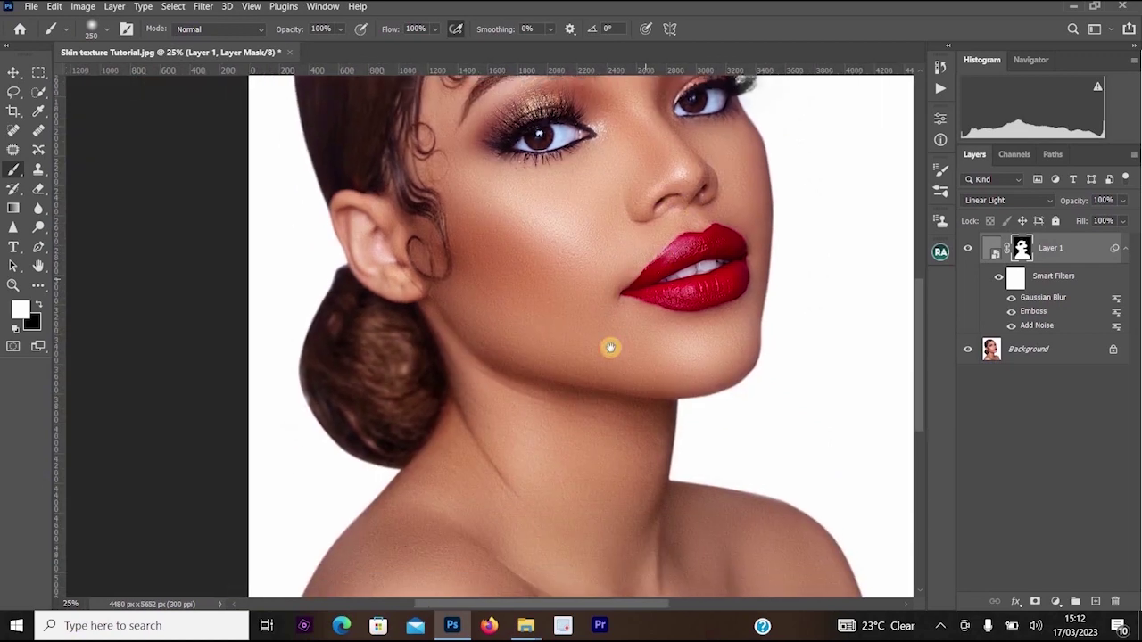
left_click_drag(610, 347, 612, 348)
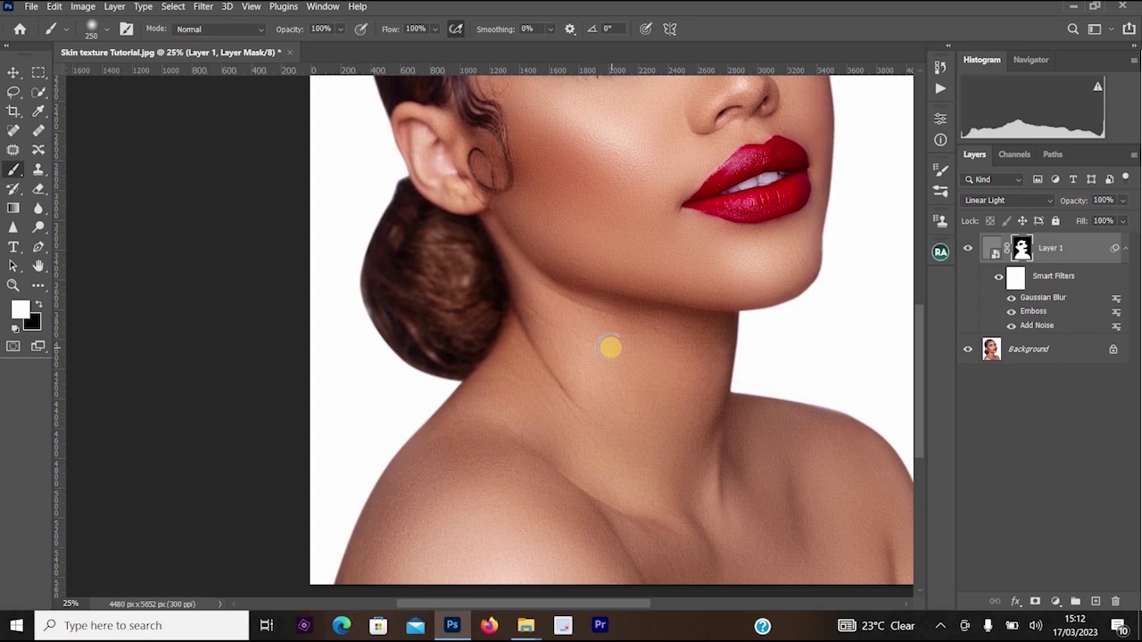
left_click(1055, 261)
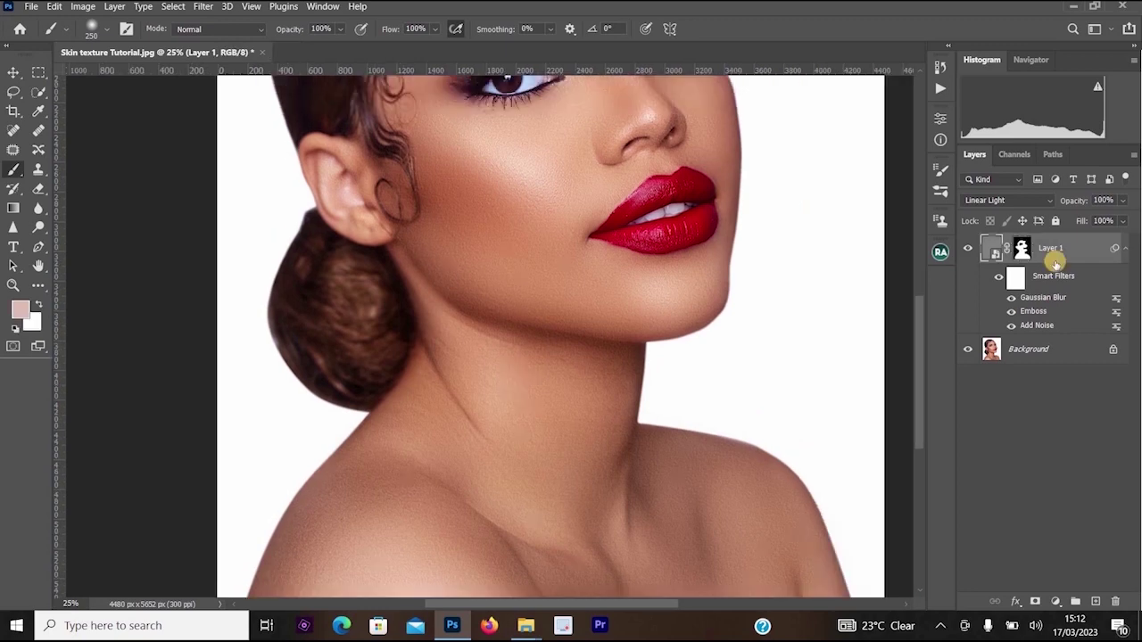
Duplicate the Background layer and apply the Sharpen filter to the copy.
left_click(1031, 349)
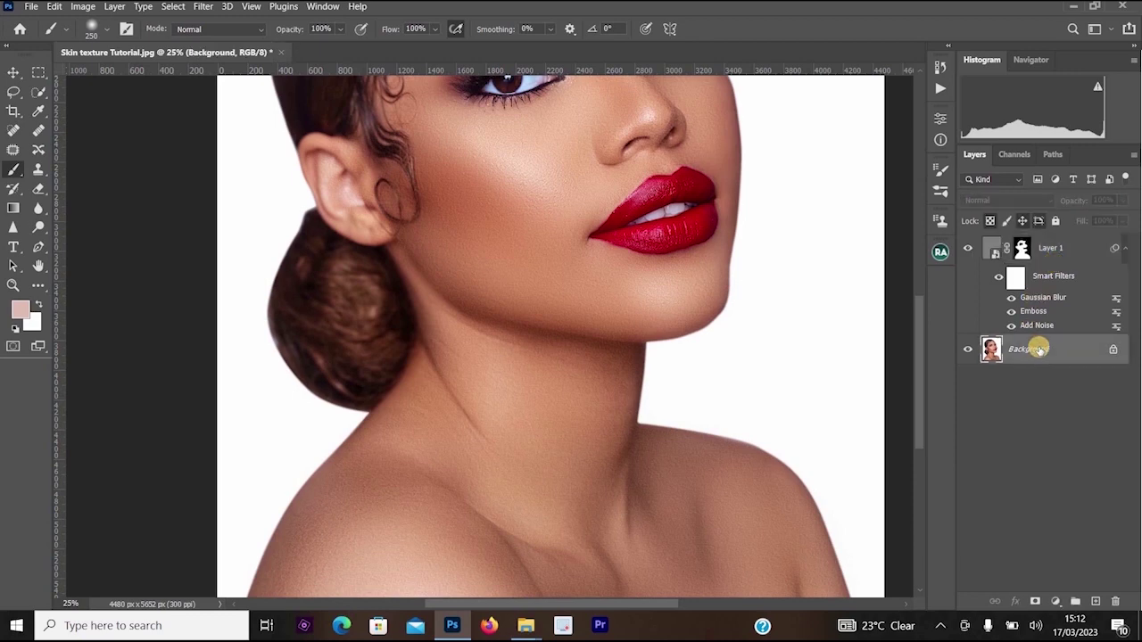
key("ctrl+j")
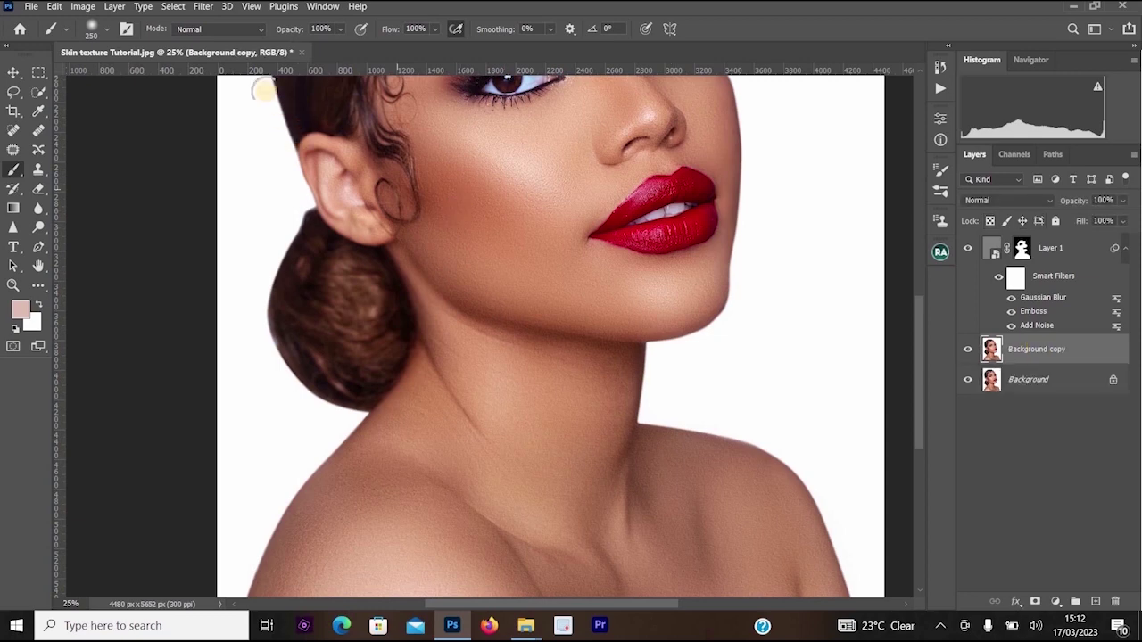
left_click(206, 16)
mouse_move(266, 268)
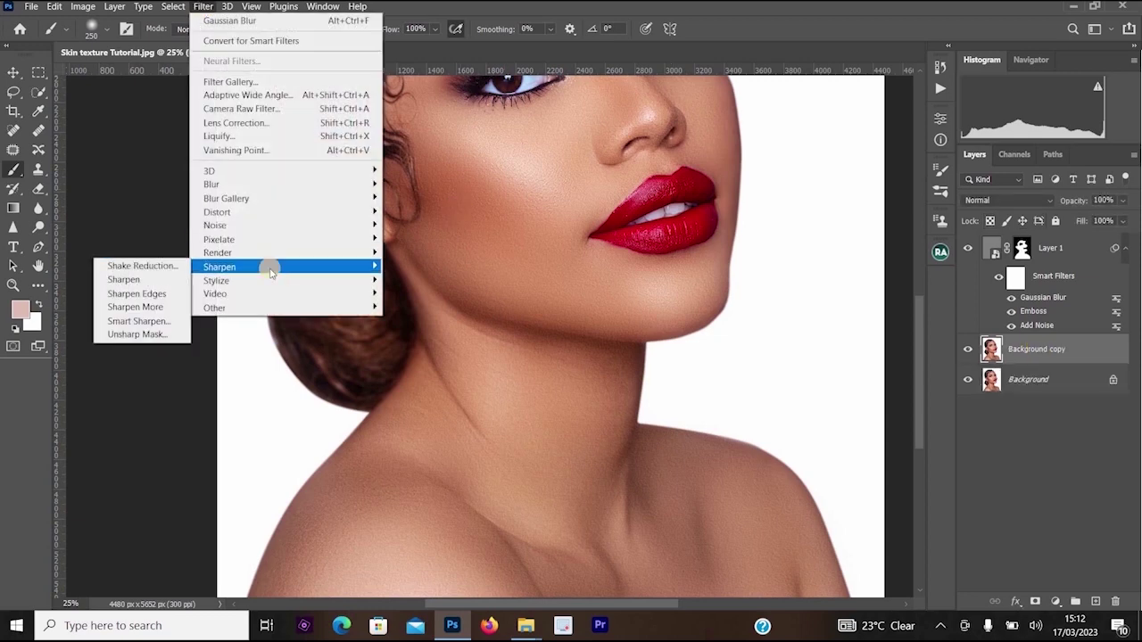
left_click(164, 280)
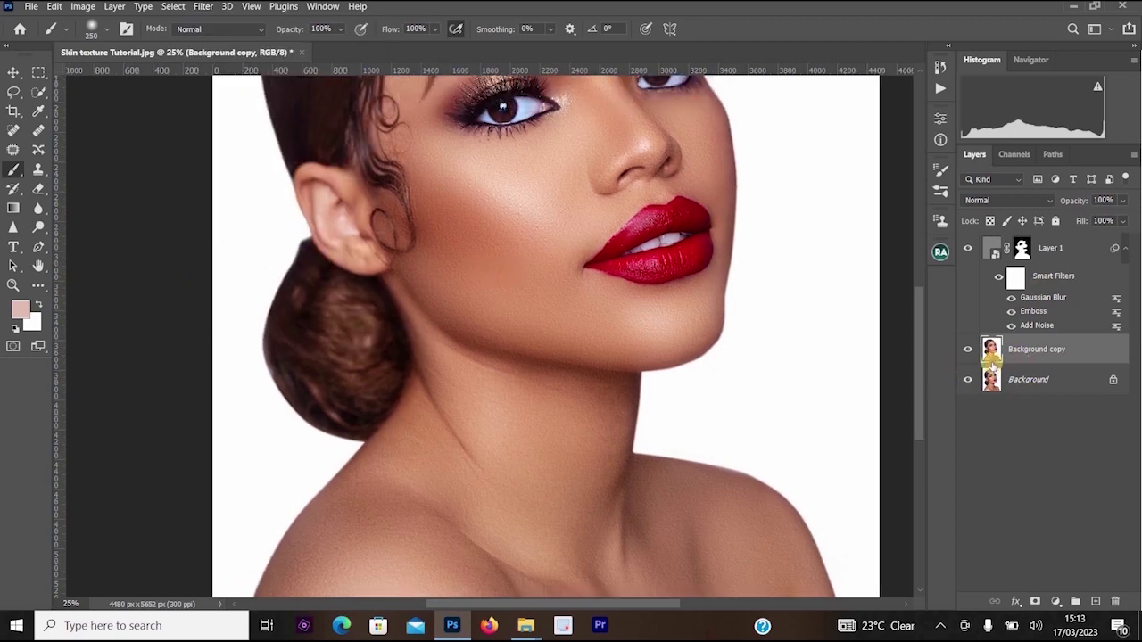
Group the Background copy and the texture layer together.
left_click(1022, 253)
left_click(1046, 348)
left_click(1037, 353)
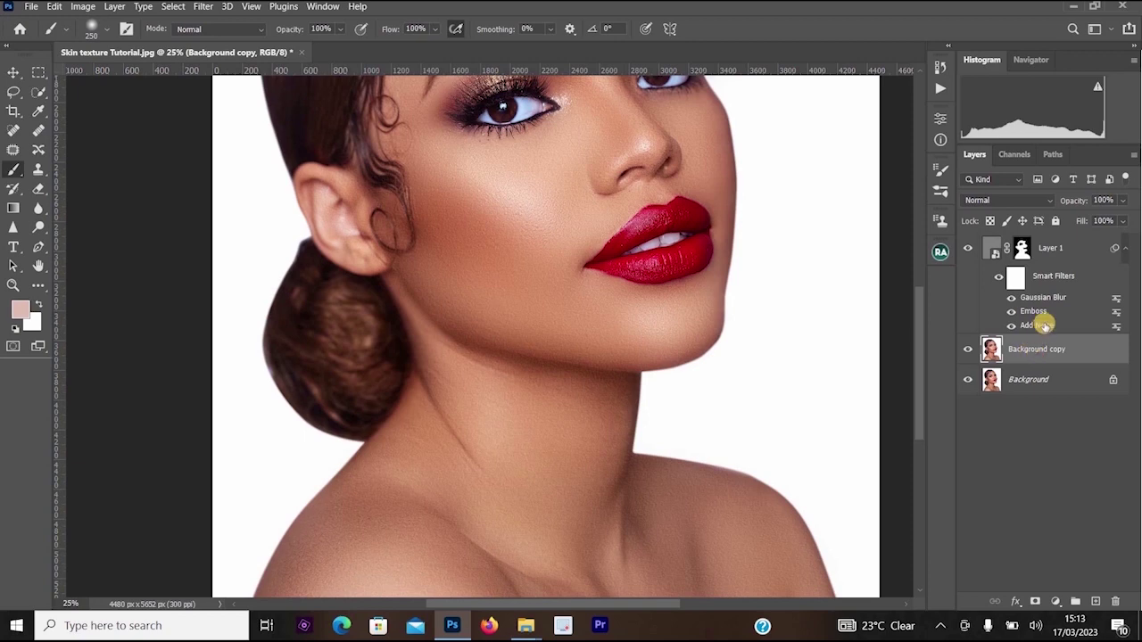
left_click(1053, 250)
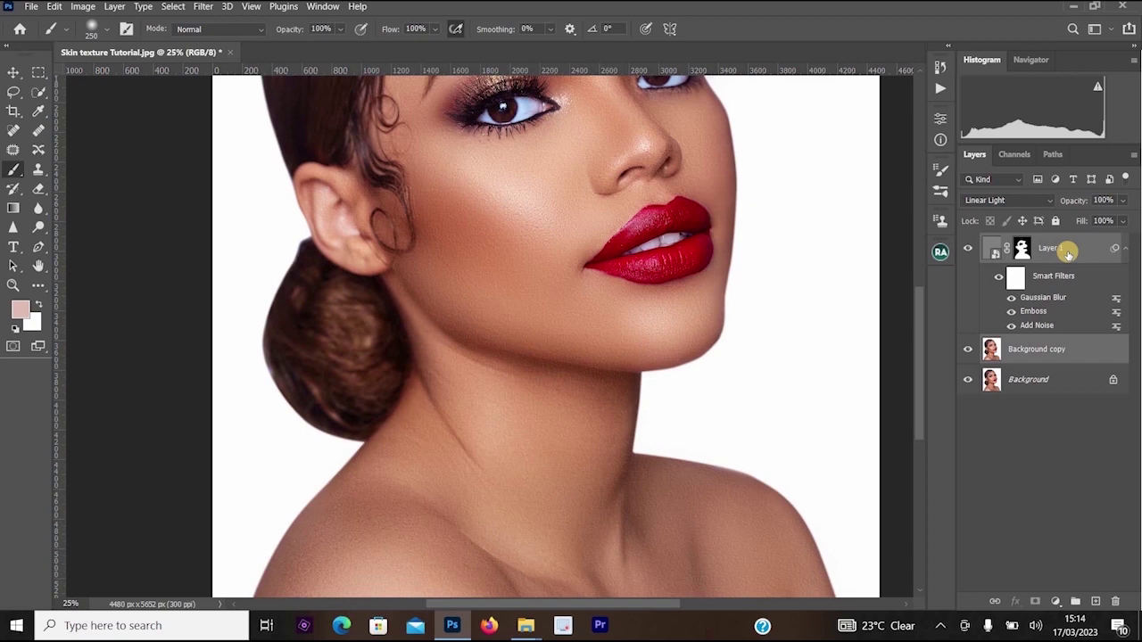
key("ctrl+g")
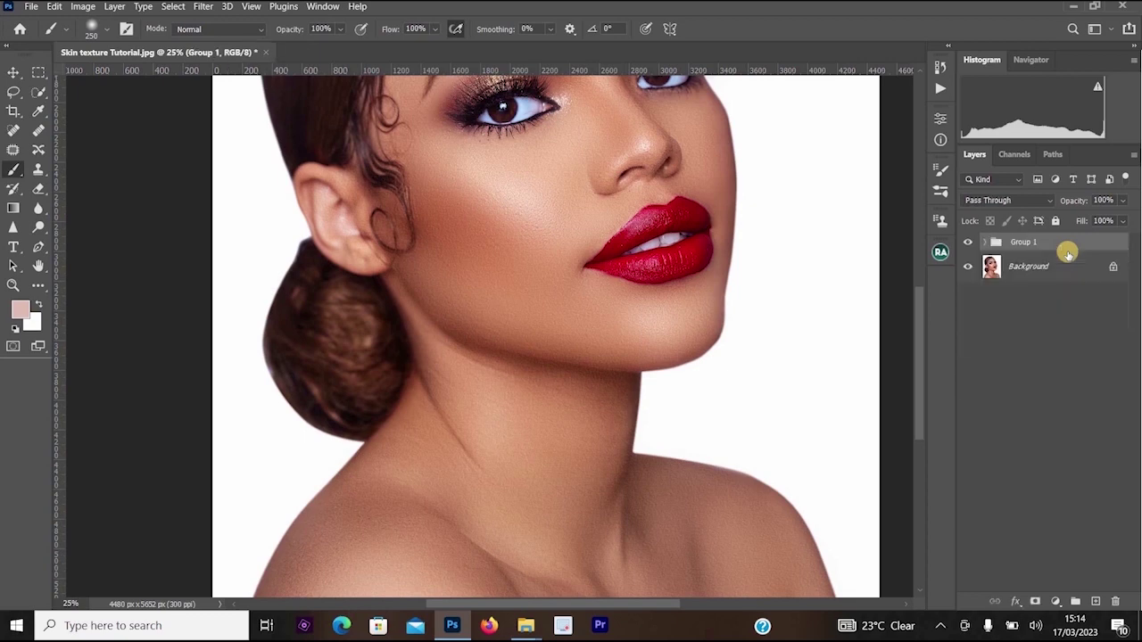
Compare the skin with the layer group hidden and shown, both close up on the cheek and across the whole face.
left_click(460, 243, "ctrl")
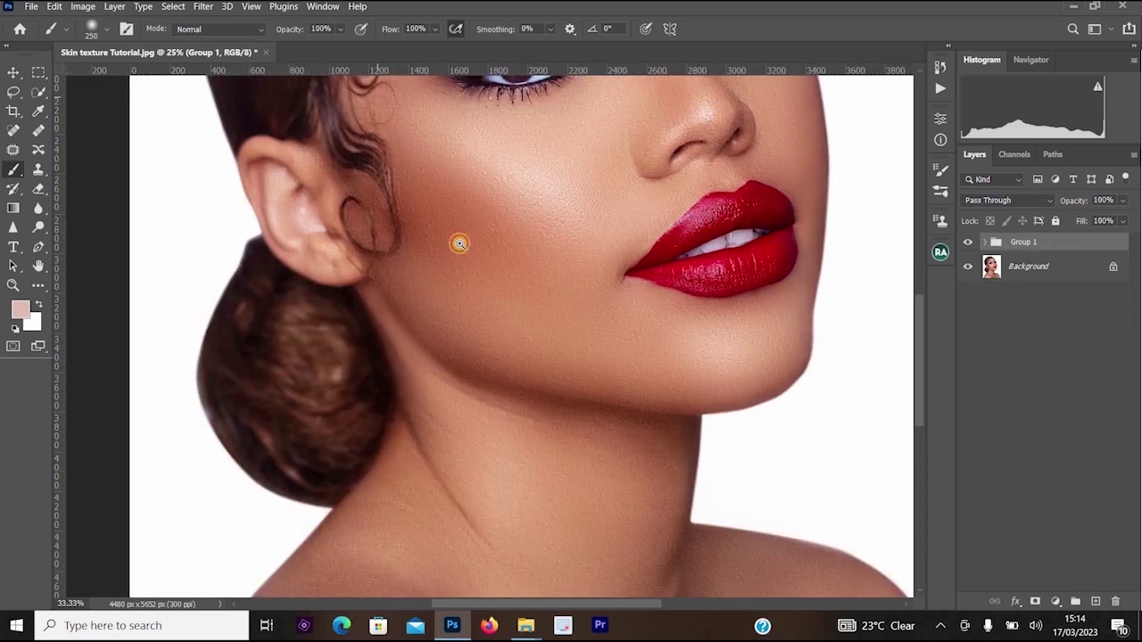
left_click(460, 243, "ctrl")
left_click_drag(585, 224, 550, 334)
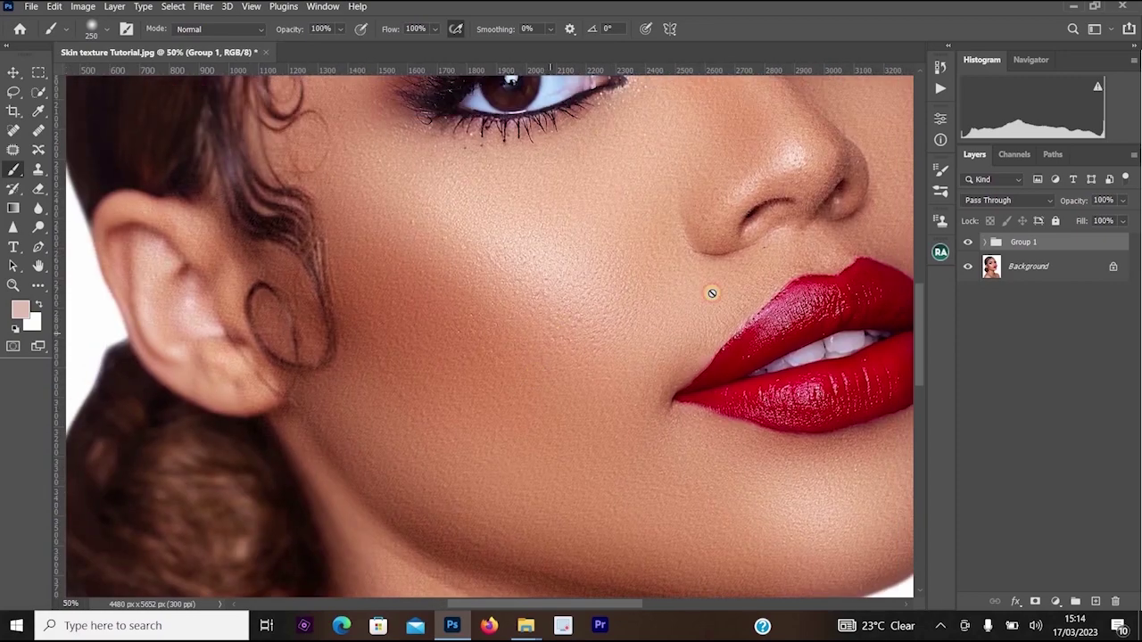
left_click(969, 243)
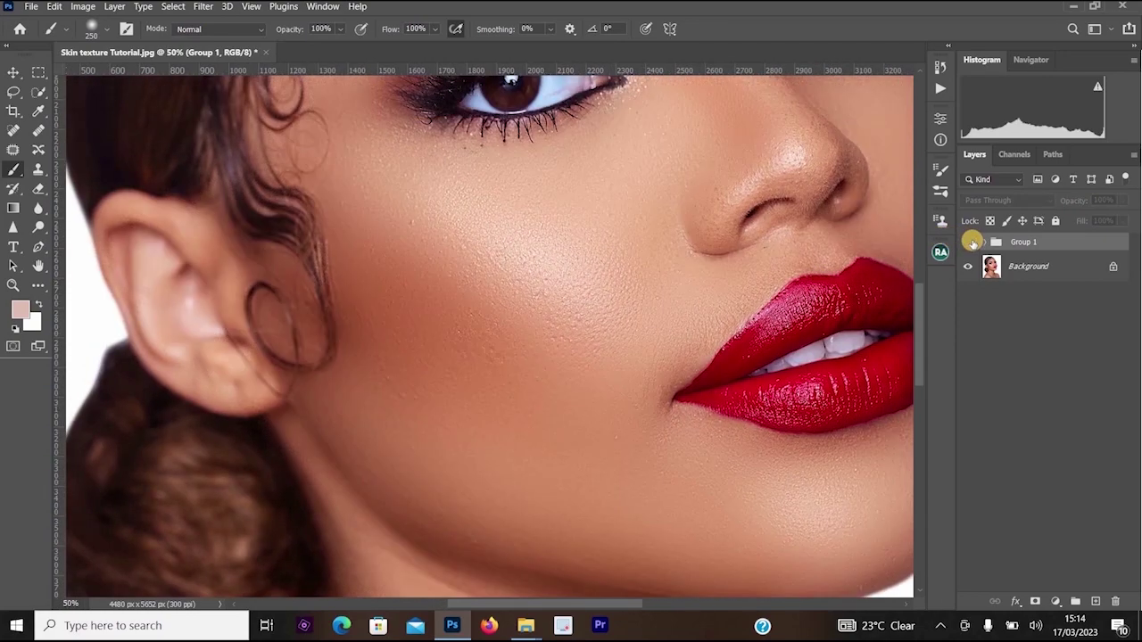
scroll(604, 316, "up", 2)
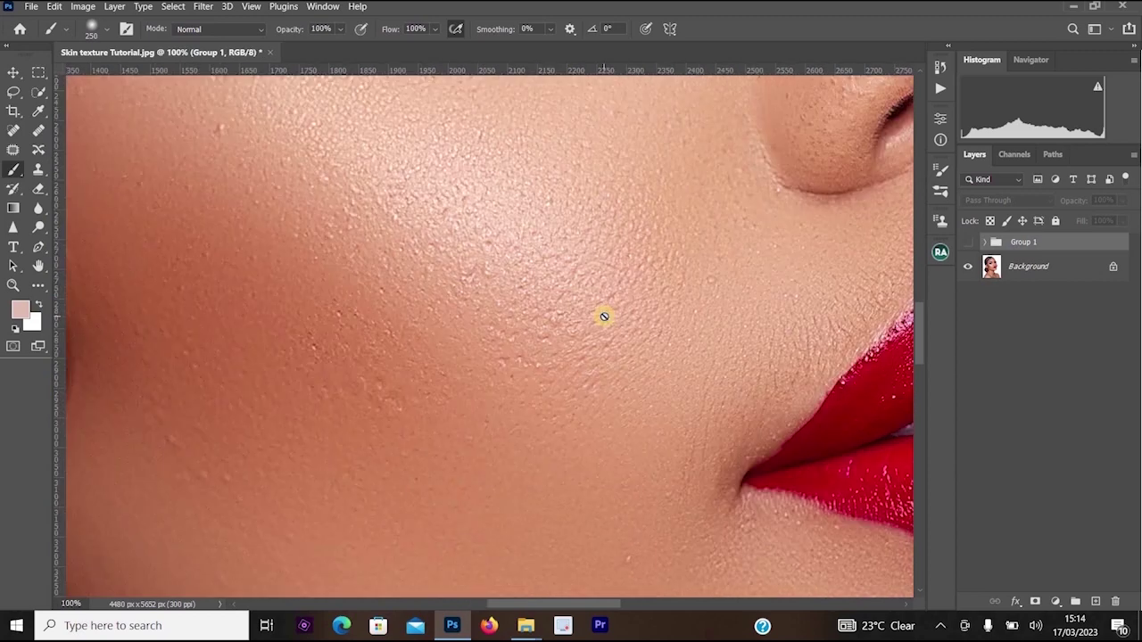
left_click(970, 242)
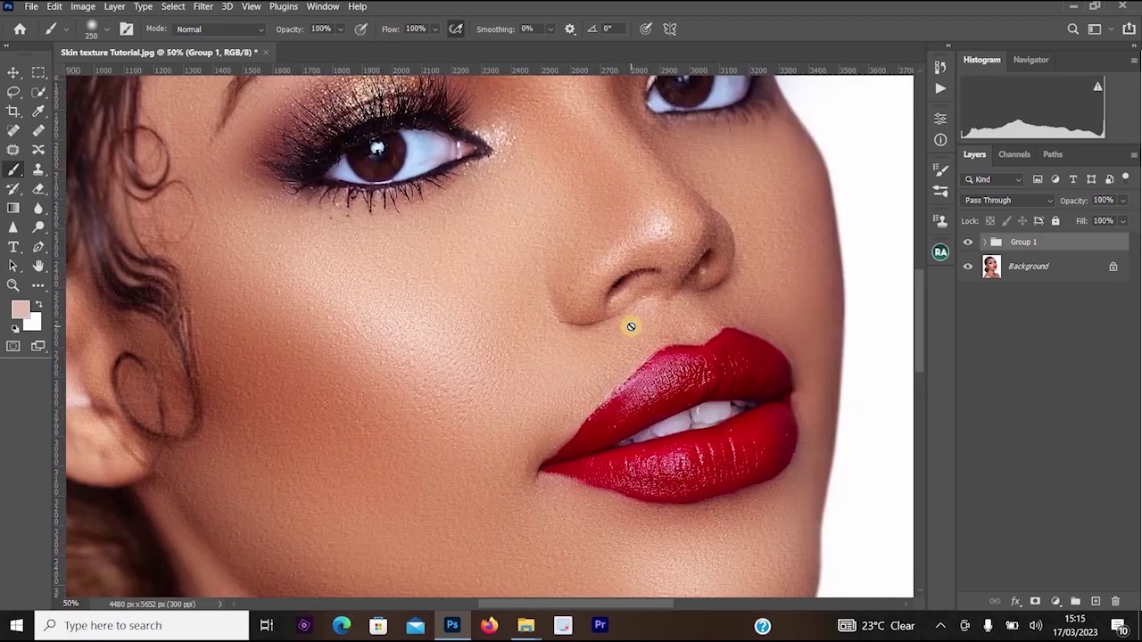
left_click(631, 326, "alt")
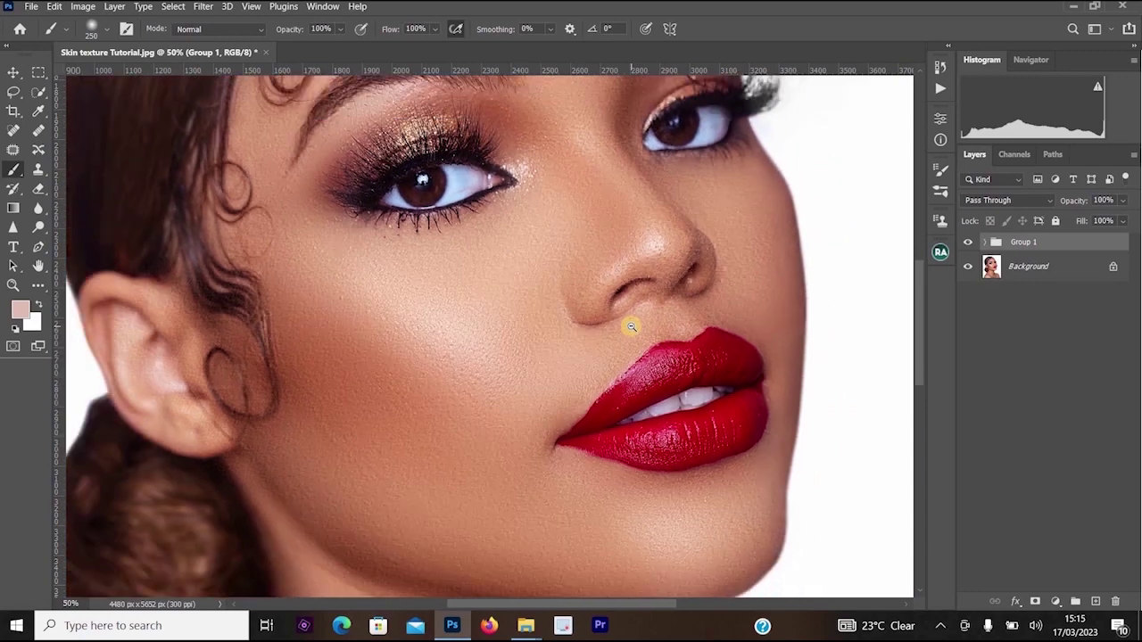
left_click(632, 327, "alt")
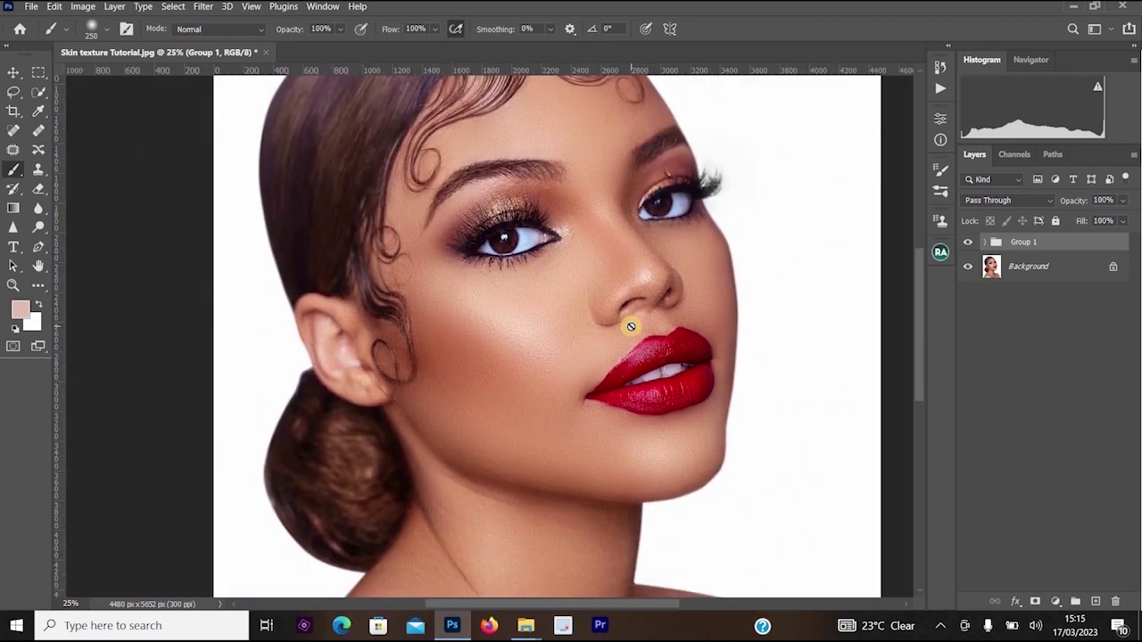